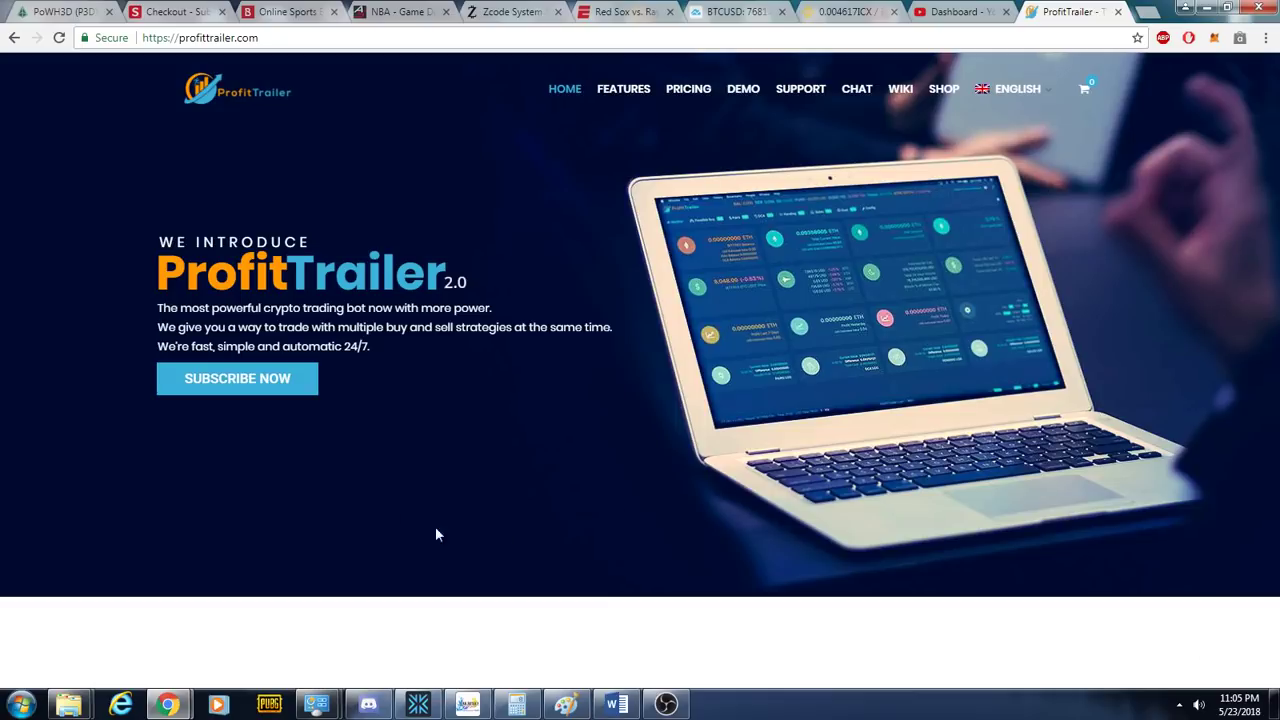
- Show the Word chat-quote document, return to the ProfitTrailer site, then open Discord's direct messages
{"action": "left_click", "coordinate": [616, 704]}
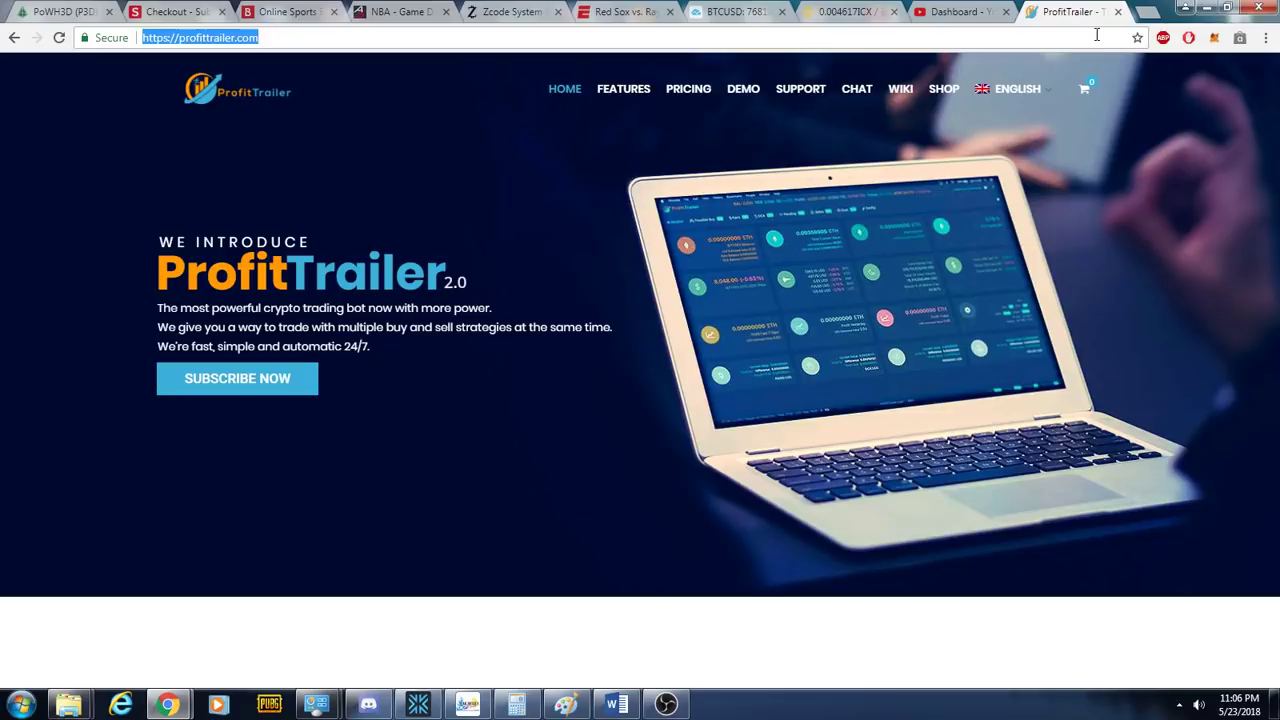
{"action": "left_click", "coordinate": [1098, 22]}
{"action": "left_click", "coordinate": [368, 704]}
{"action": "left_click", "coordinate": [116, 127]}
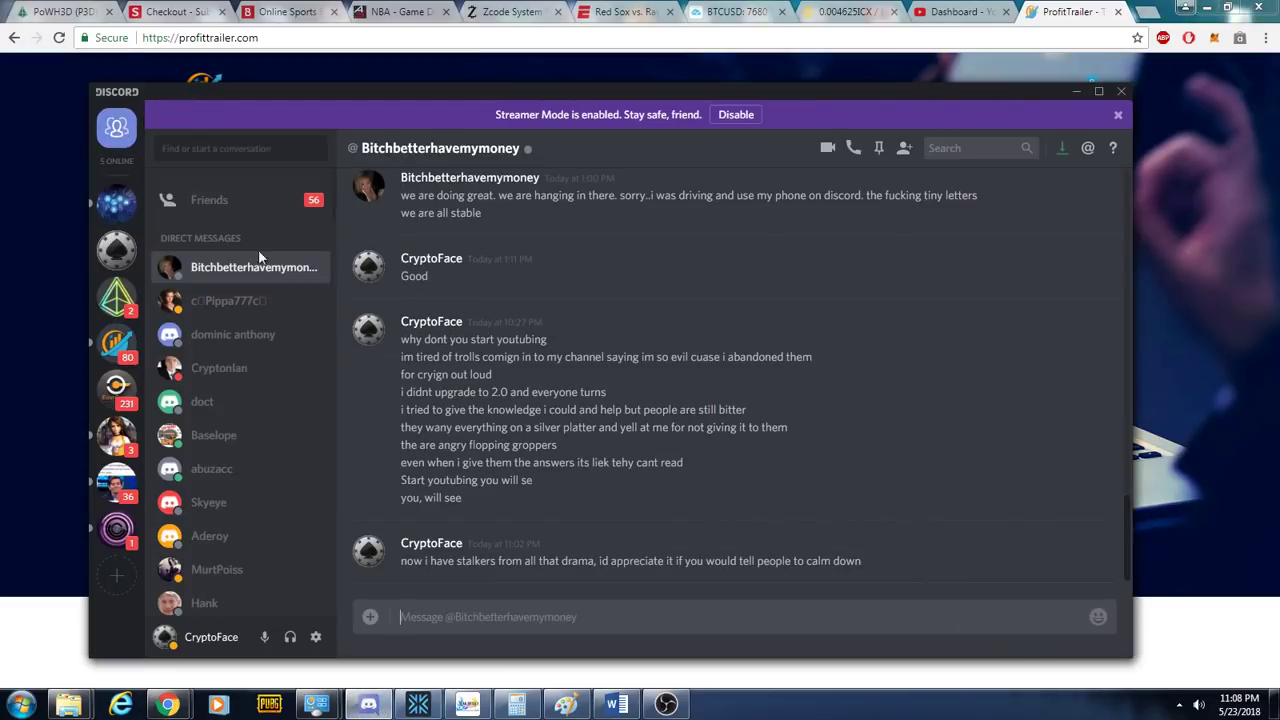
- Scroll through the Discord DM conversations, then hide Discord to reveal the ProfitTrailer site
{"action": "scroll", "coordinate": [250, 420], "scroll_direction": "down", "scroll_amount": 5}
{"action": "scroll", "coordinate": [250, 418], "scroll_direction": "down", "scroll_amount": 2}
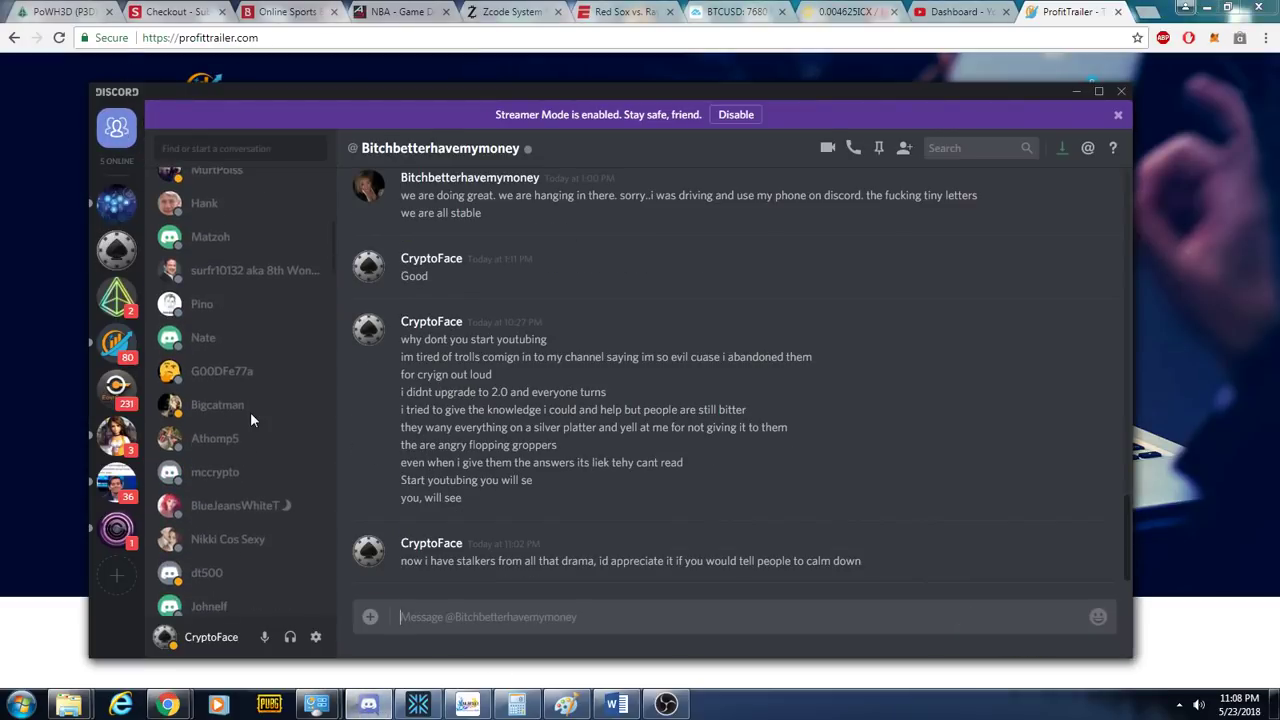
{"action": "scroll", "coordinate": [250, 418], "scroll_direction": "up", "scroll_amount": 5}
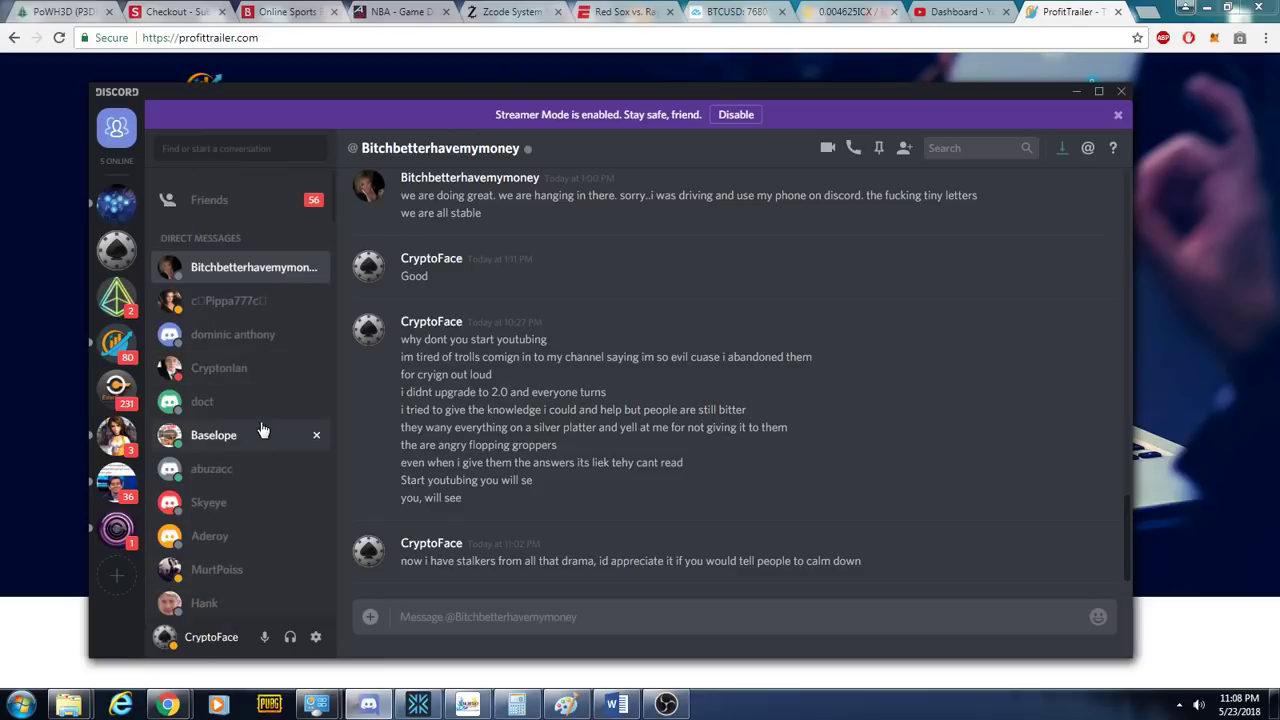
{"action": "scroll", "coordinate": [260, 422], "scroll_direction": "down", "scroll_amount": 2}
{"action": "scroll", "coordinate": [260, 422], "scroll_direction": "down", "scroll_amount": 1}
{"action": "scroll", "coordinate": [260, 429], "scroll_direction": "down", "scroll_amount": 3}
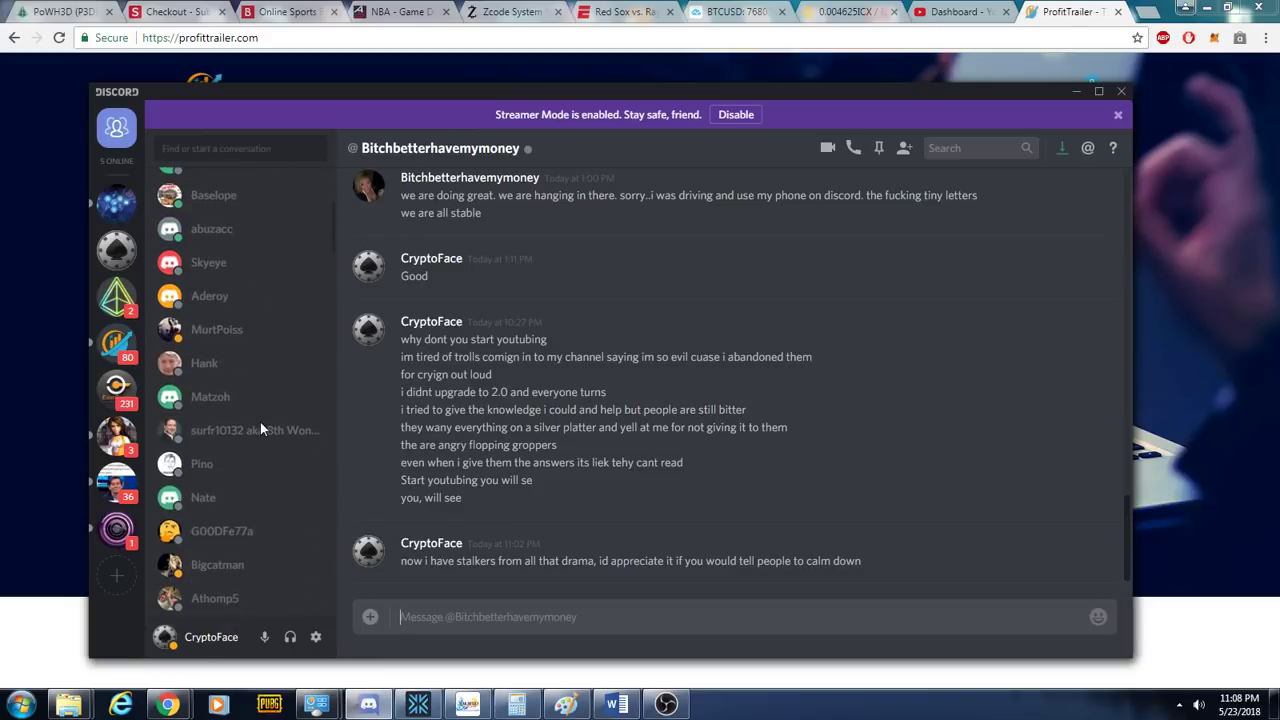
{"action": "scroll", "coordinate": [260, 429], "scroll_direction": "down", "scroll_amount": 1}
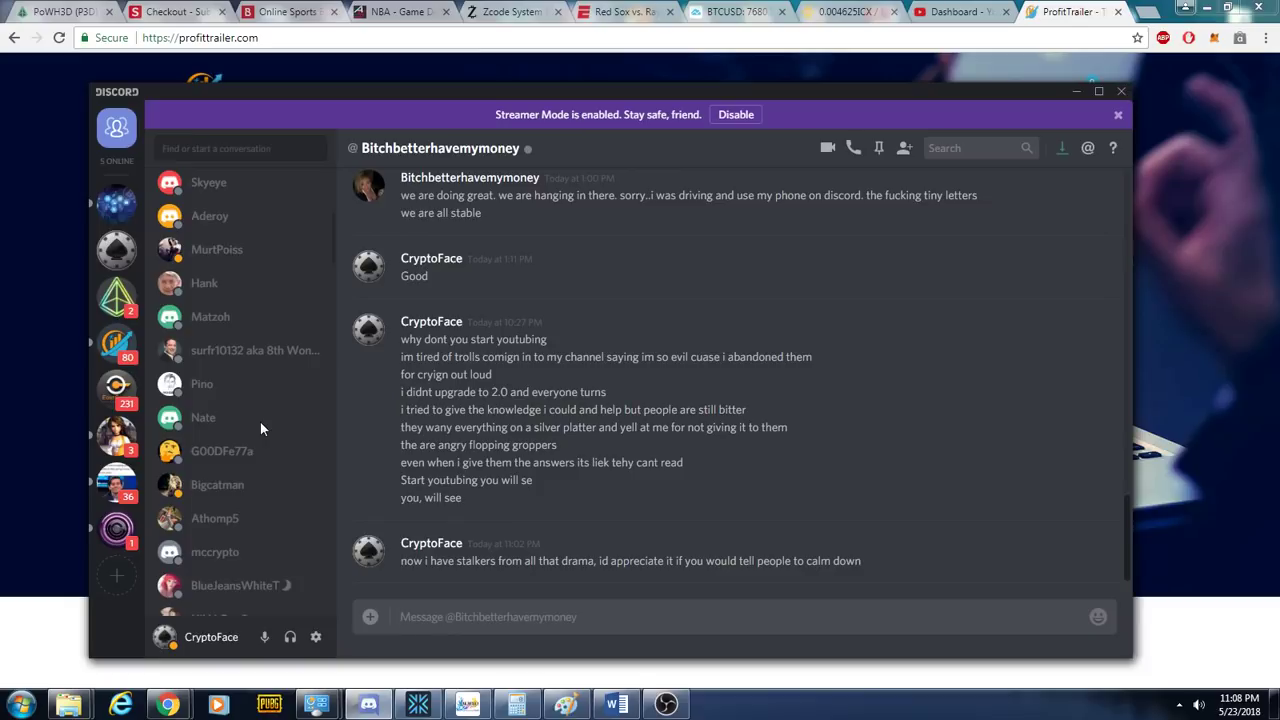
{"action": "scroll", "coordinate": [260, 428], "scroll_direction": "down", "scroll_amount": 2}
{"action": "scroll", "coordinate": [260, 428], "scroll_direction": "down", "scroll_amount": 2}
{"action": "scroll", "coordinate": [260, 428], "scroll_direction": "down", "scroll_amount": 2}
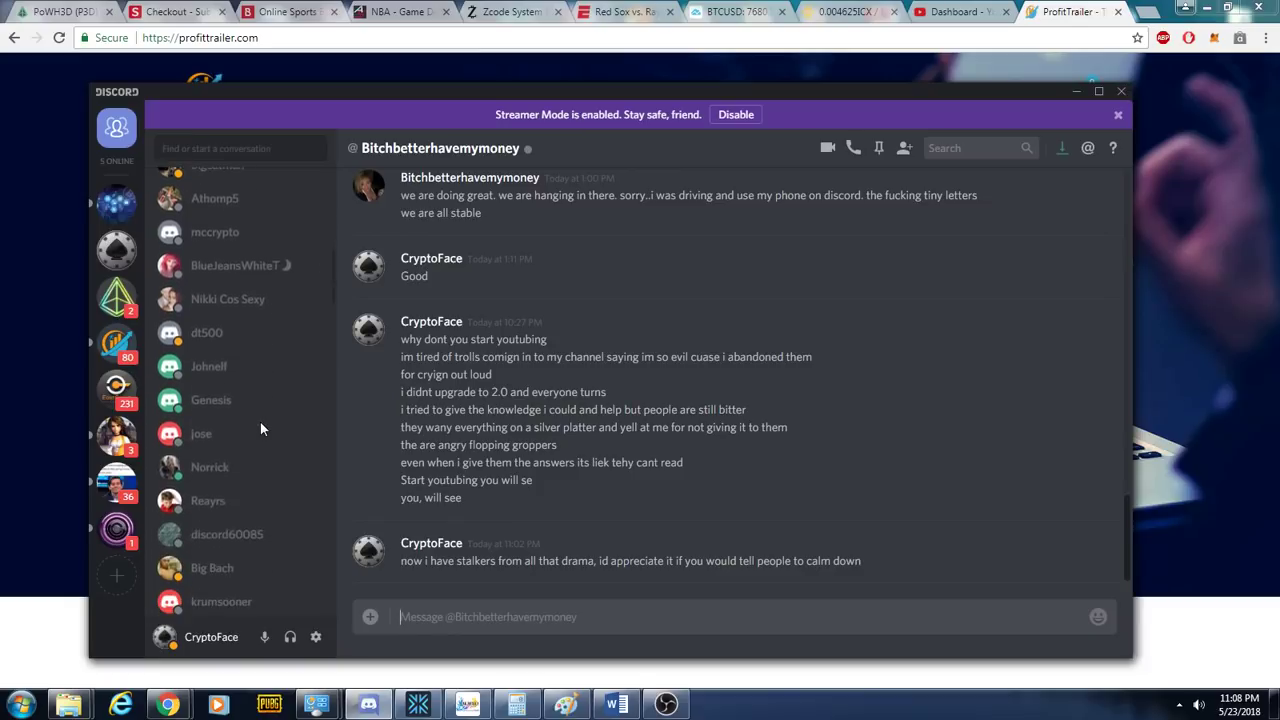
{"action": "scroll", "coordinate": [260, 428], "scroll_direction": "down", "scroll_amount": 1}
{"action": "scroll", "coordinate": [260, 428], "scroll_direction": "down", "scroll_amount": 1}
{"action": "scroll", "coordinate": [260, 428], "scroll_direction": "down", "scroll_amount": 2}
{"action": "scroll", "coordinate": [260, 429], "scroll_direction": "down", "scroll_amount": 3}
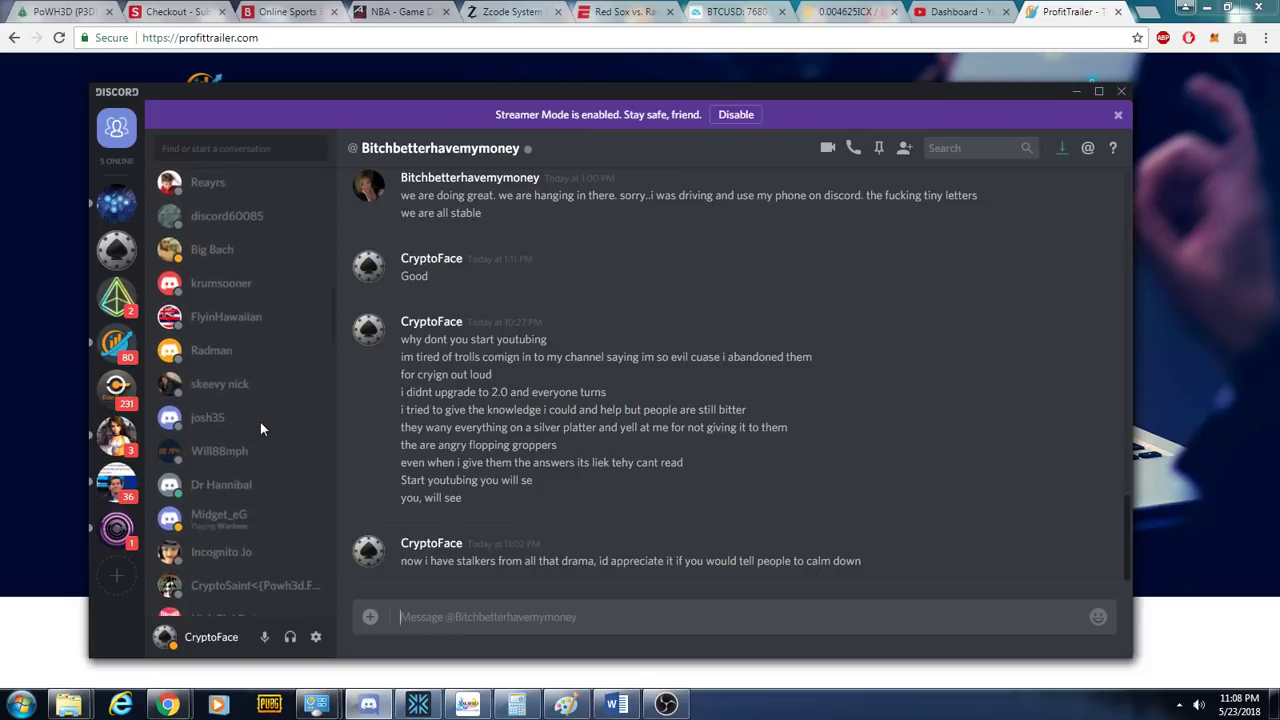
{"action": "scroll", "coordinate": [260, 429], "scroll_direction": "down", "scroll_amount": 1}
{"action": "scroll", "coordinate": [260, 429], "scroll_direction": "down", "scroll_amount": 2}
{"action": "scroll", "coordinate": [260, 429], "scroll_direction": "down", "scroll_amount": 1}
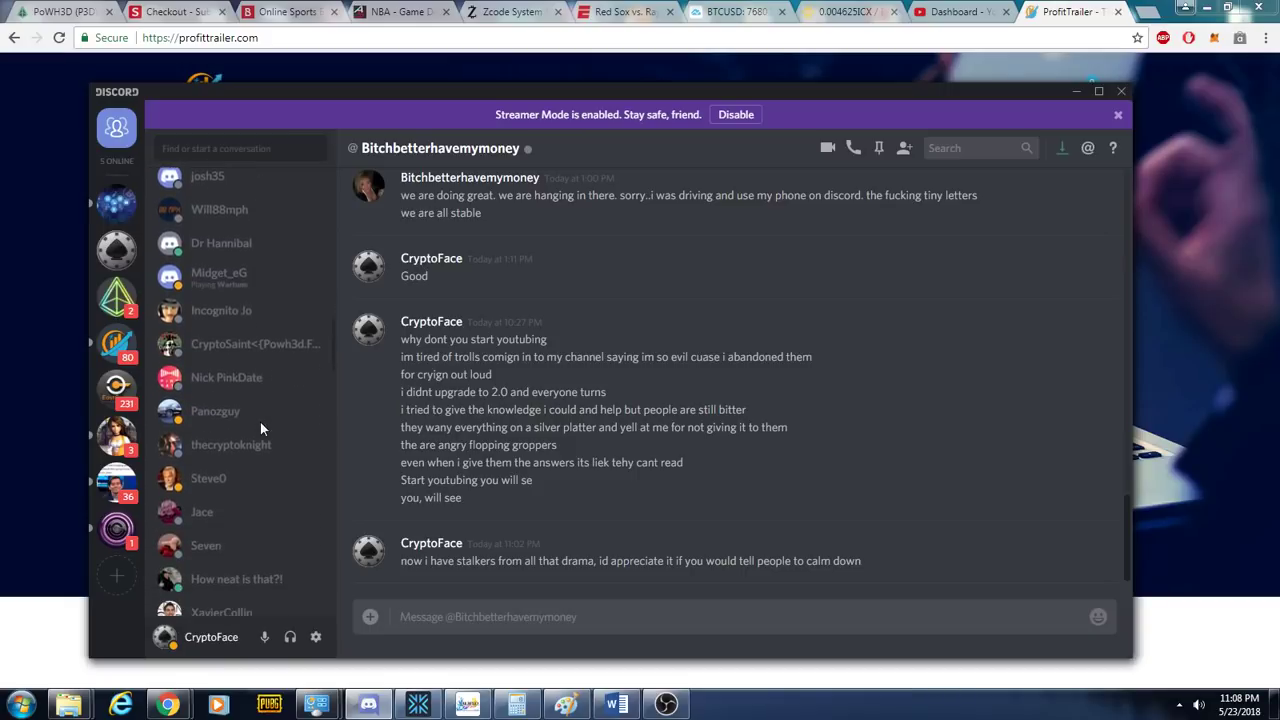
{"action": "scroll", "coordinate": [260, 428], "scroll_direction": "down", "scroll_amount": 2}
{"action": "scroll", "coordinate": [260, 428], "scroll_direction": "down", "scroll_amount": 2}
{"action": "scroll", "coordinate": [260, 428], "scroll_direction": "down", "scroll_amount": 2}
{"action": "scroll", "coordinate": [260, 421], "scroll_direction": "down", "scroll_amount": 2}
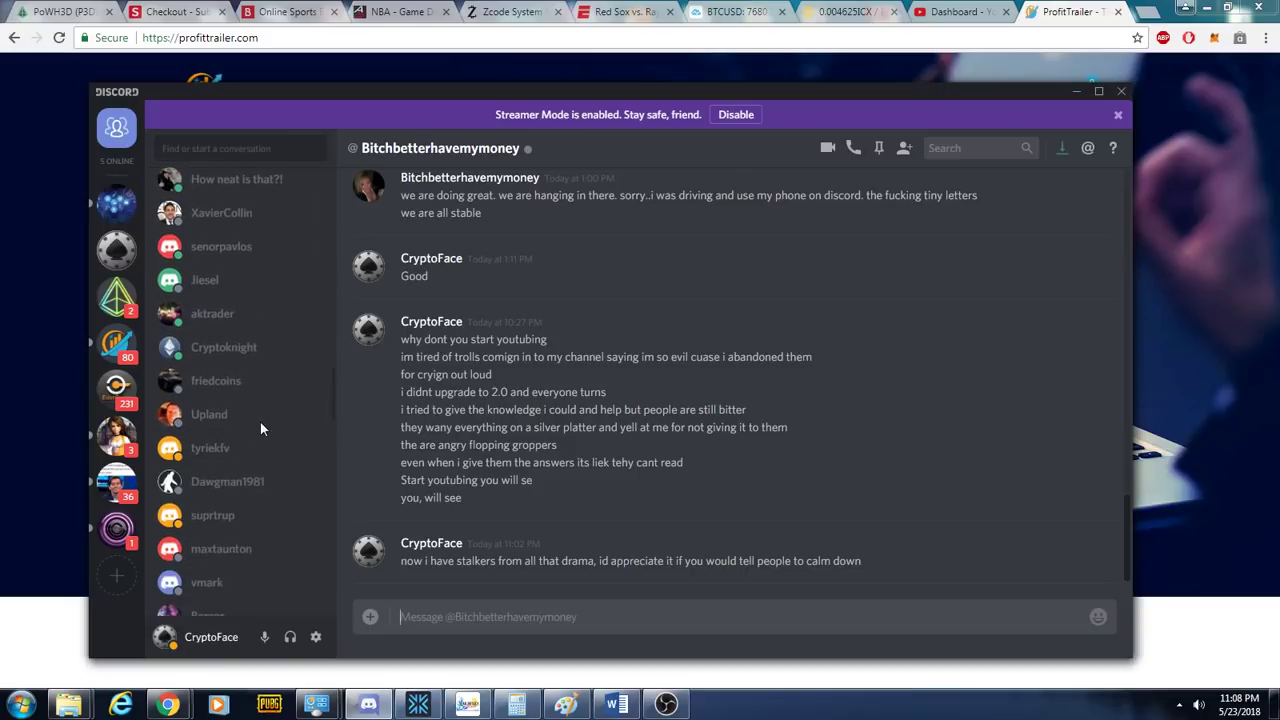
{"action": "scroll", "coordinate": [260, 421], "scroll_direction": "down", "scroll_amount": 2}
{"action": "scroll", "coordinate": [260, 421], "scroll_direction": "down", "scroll_amount": 2}
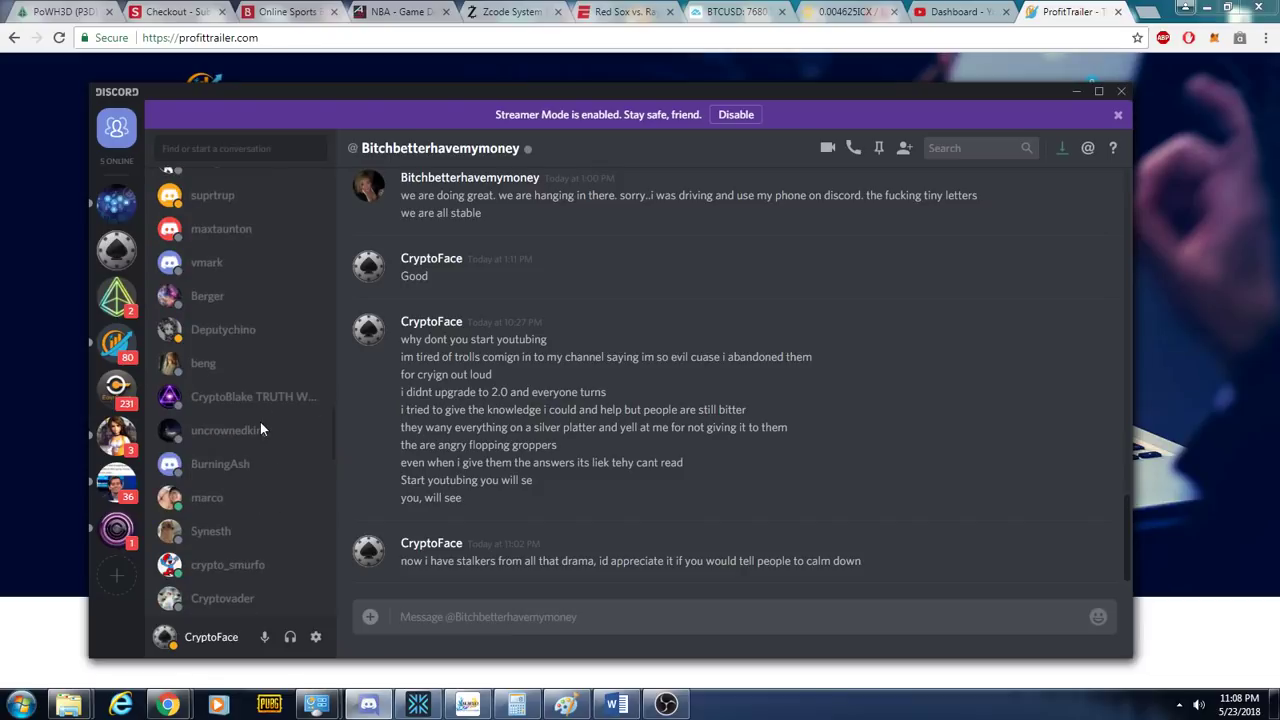
{"action": "scroll", "coordinate": [260, 421], "scroll_direction": "down", "scroll_amount": 3}
{"action": "scroll", "coordinate": [260, 421], "scroll_direction": "down", "scroll_amount": 2}
{"action": "scroll", "coordinate": [260, 421], "scroll_direction": "down", "scroll_amount": 3}
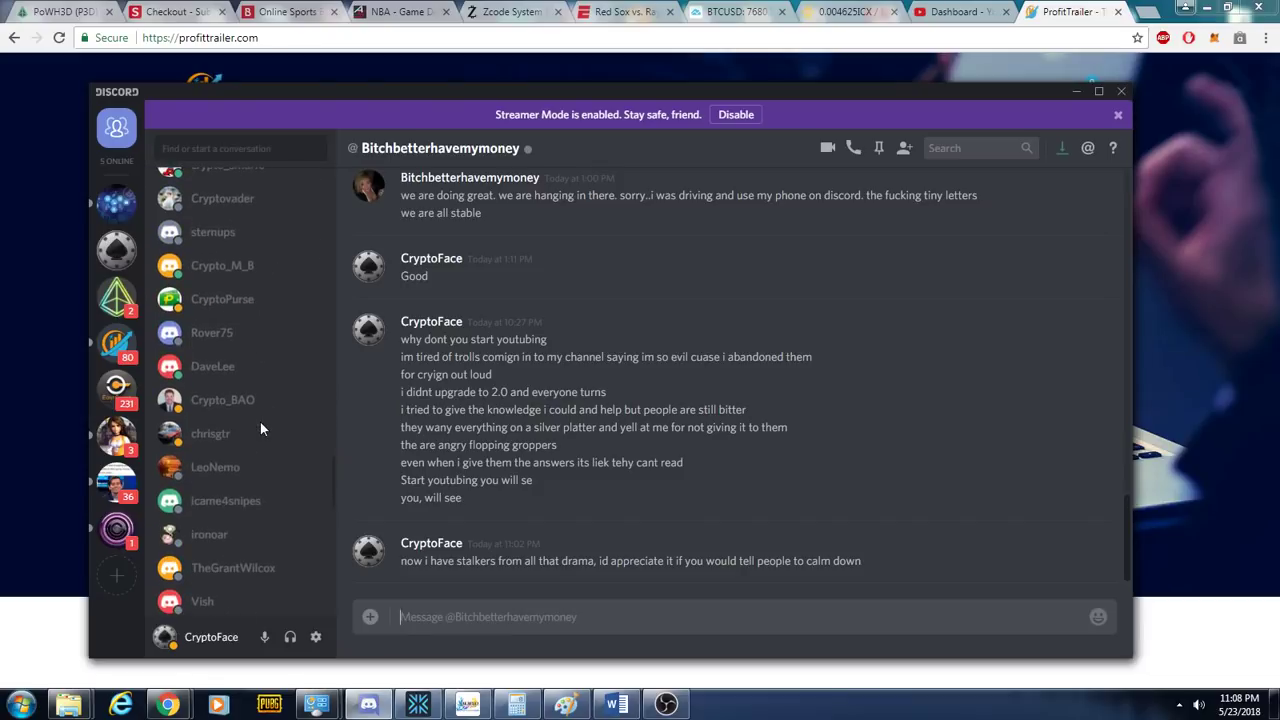
{"action": "scroll", "coordinate": [260, 421], "scroll_direction": "up", "scroll_amount": 3}
{"action": "scroll", "coordinate": [260, 421], "scroll_direction": "up", "scroll_amount": 3}
{"action": "scroll", "coordinate": [260, 428], "scroll_direction": "up", "scroll_amount": 3}
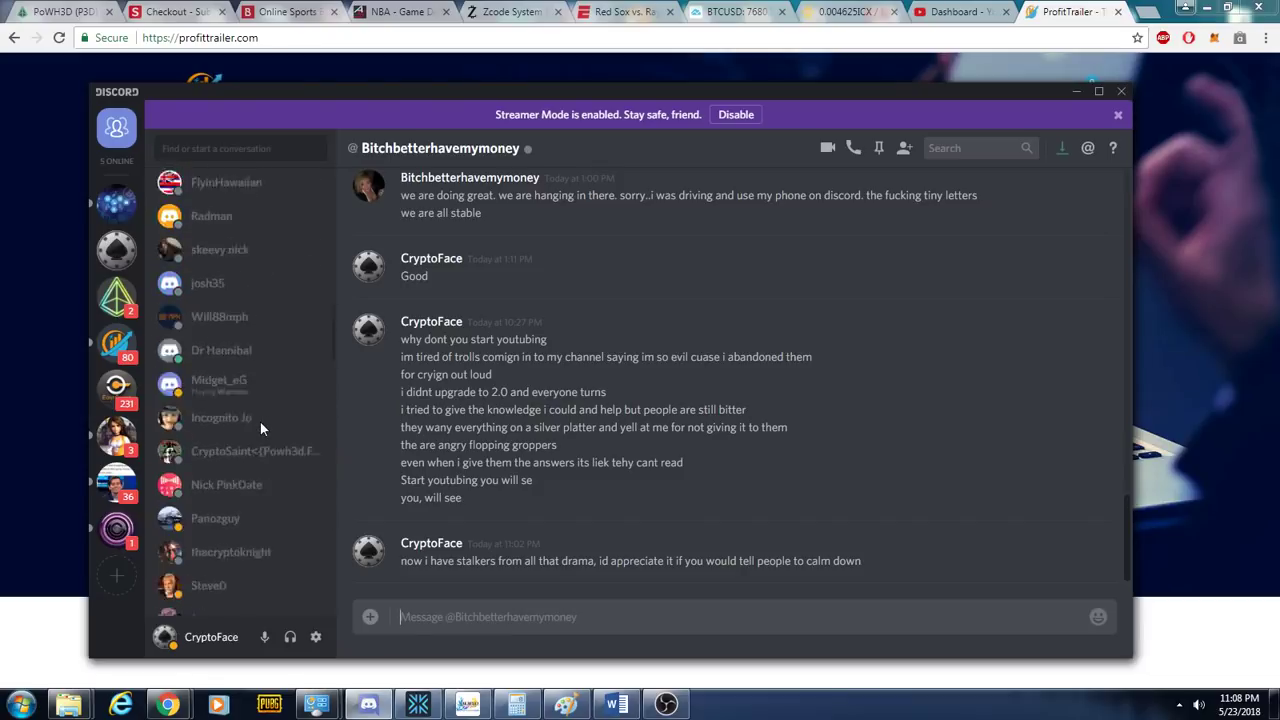
{"action": "scroll", "coordinate": [260, 428], "scroll_direction": "up", "scroll_amount": 3}
{"action": "scroll", "coordinate": [260, 428], "scroll_direction": "up", "scroll_amount": 3}
{"action": "scroll", "coordinate": [260, 428], "scroll_direction": "down", "scroll_amount": 2}
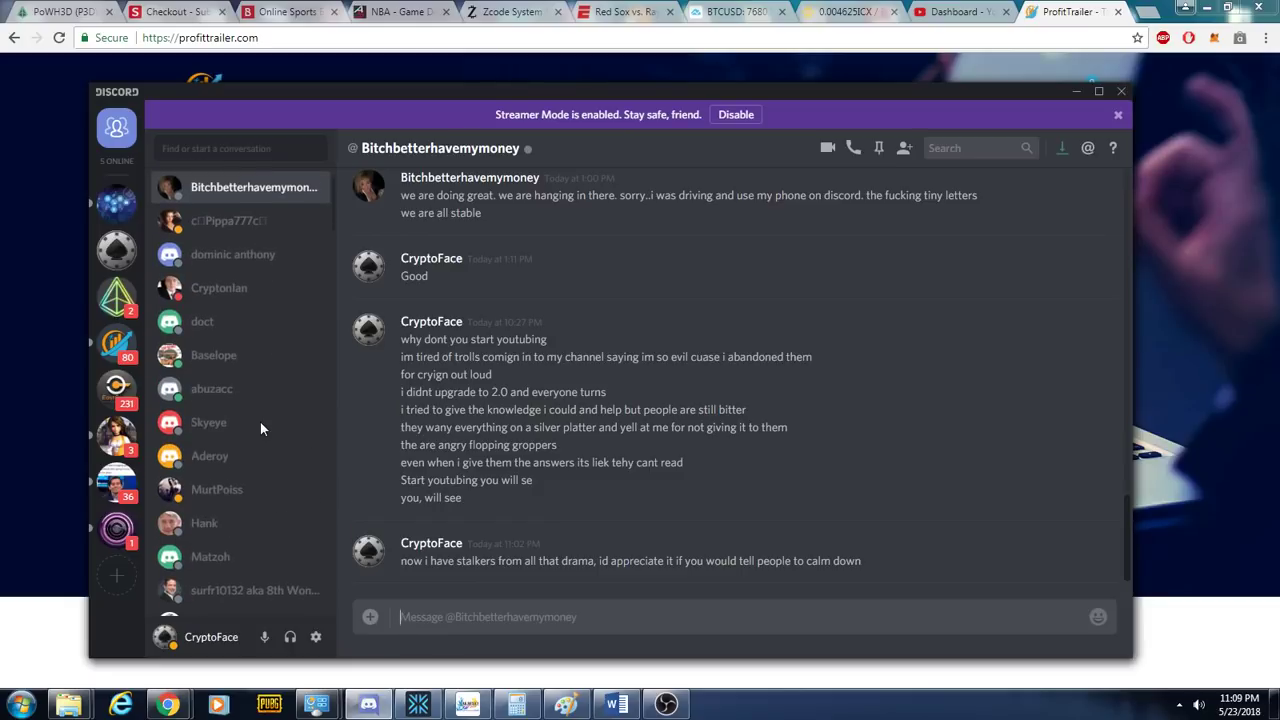
{"action": "scroll", "coordinate": [260, 428], "scroll_direction": "down", "scroll_amount": 2}
{"action": "scroll", "coordinate": [260, 428], "scroll_direction": "down", "scroll_amount": 2}
{"action": "scroll", "coordinate": [262, 429], "scroll_direction": "down", "scroll_amount": 2}
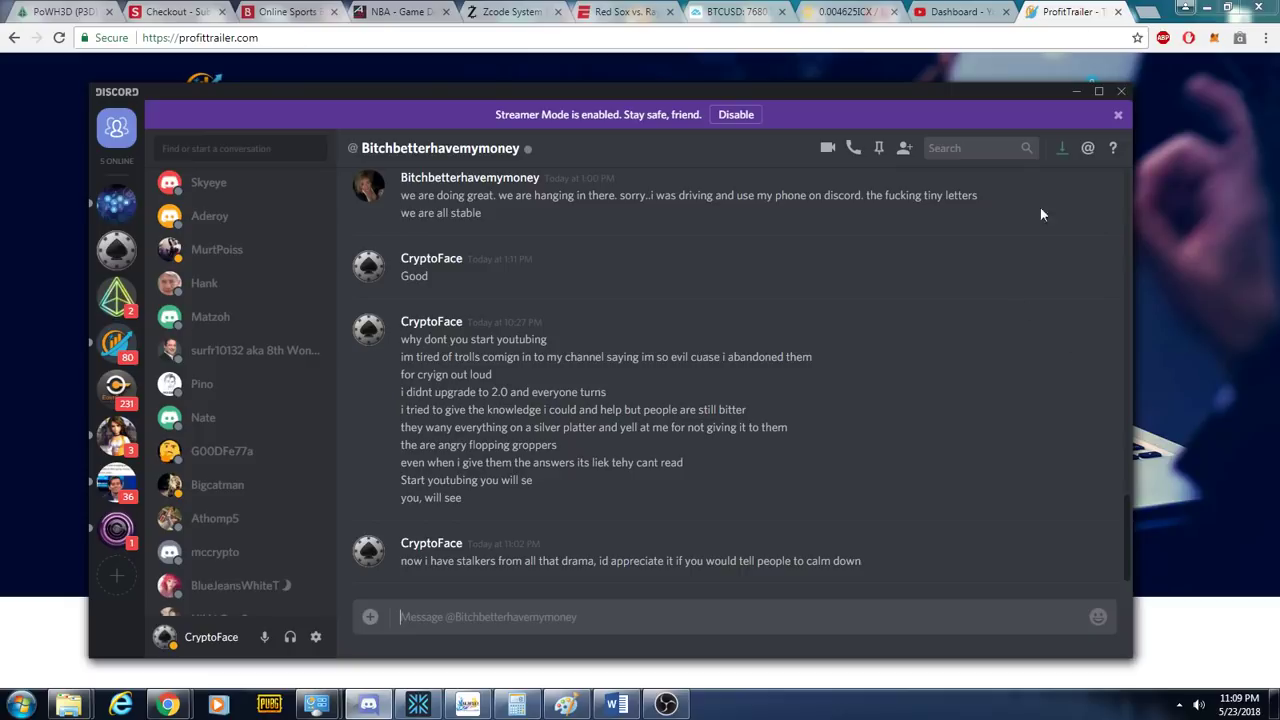
{"action": "left_click", "coordinate": [1076, 91]}
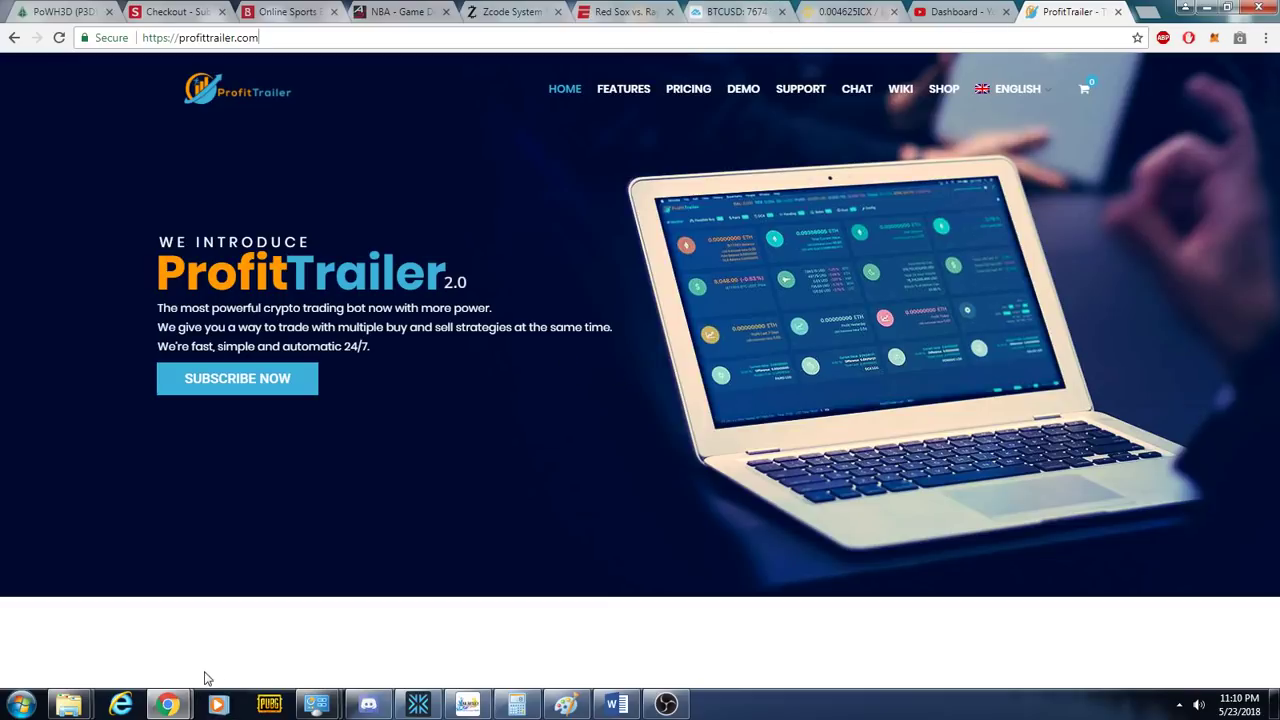
- View the remote bot's DCA log in the maximized noVNC monitor, then return to the ProfitTrailer homepage
{"action": "left_click", "coordinate": [368, 704]}
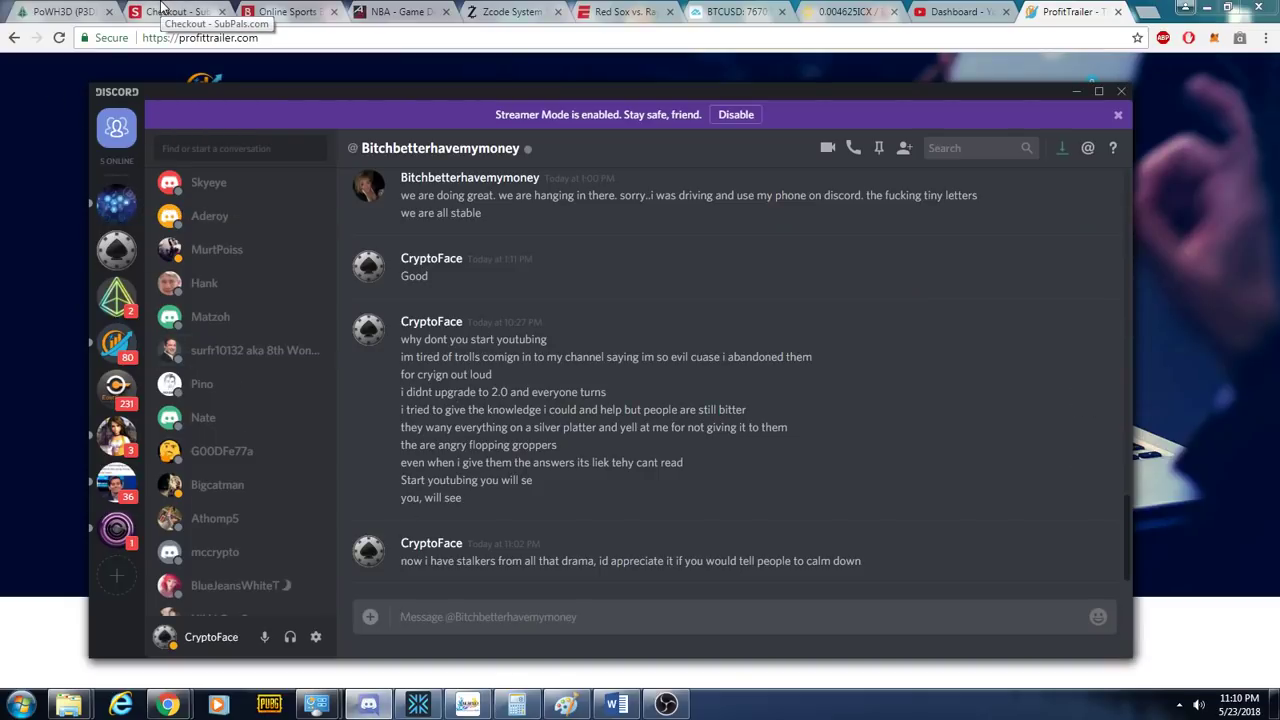
{"action": "mouse_move", "coordinate": [168, 705]}
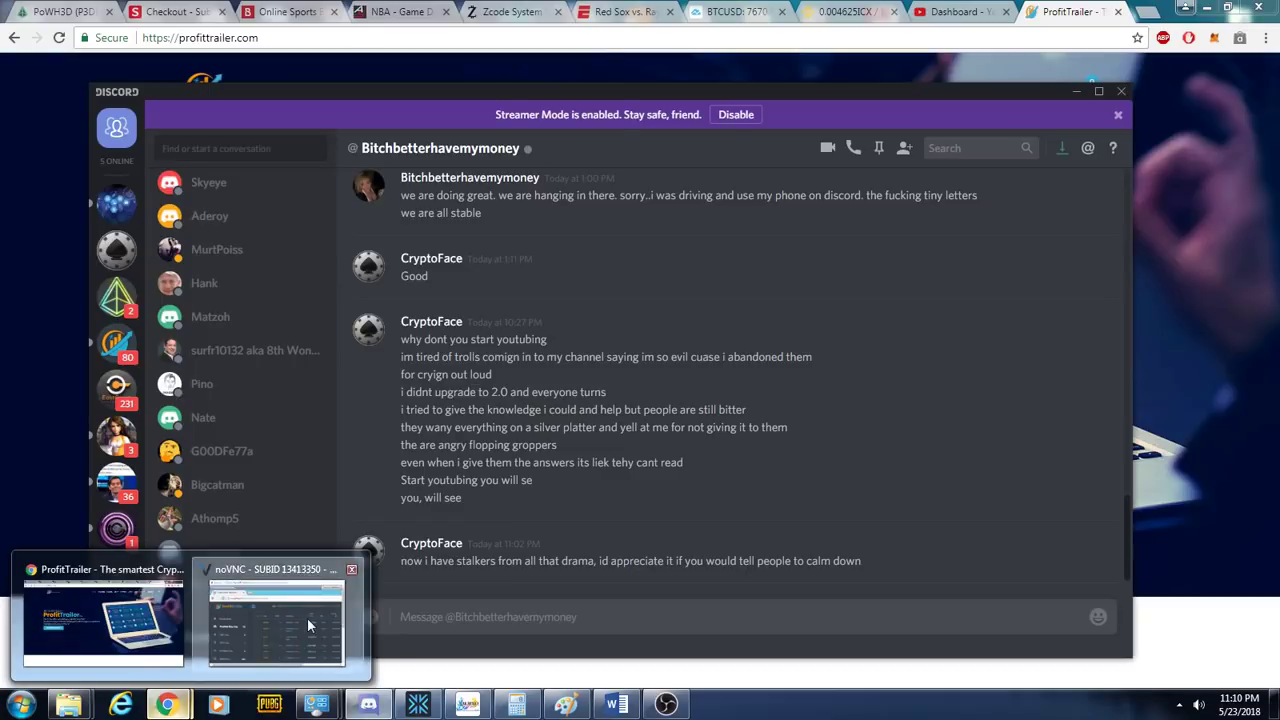
{"action": "left_click", "coordinate": [307, 617]}
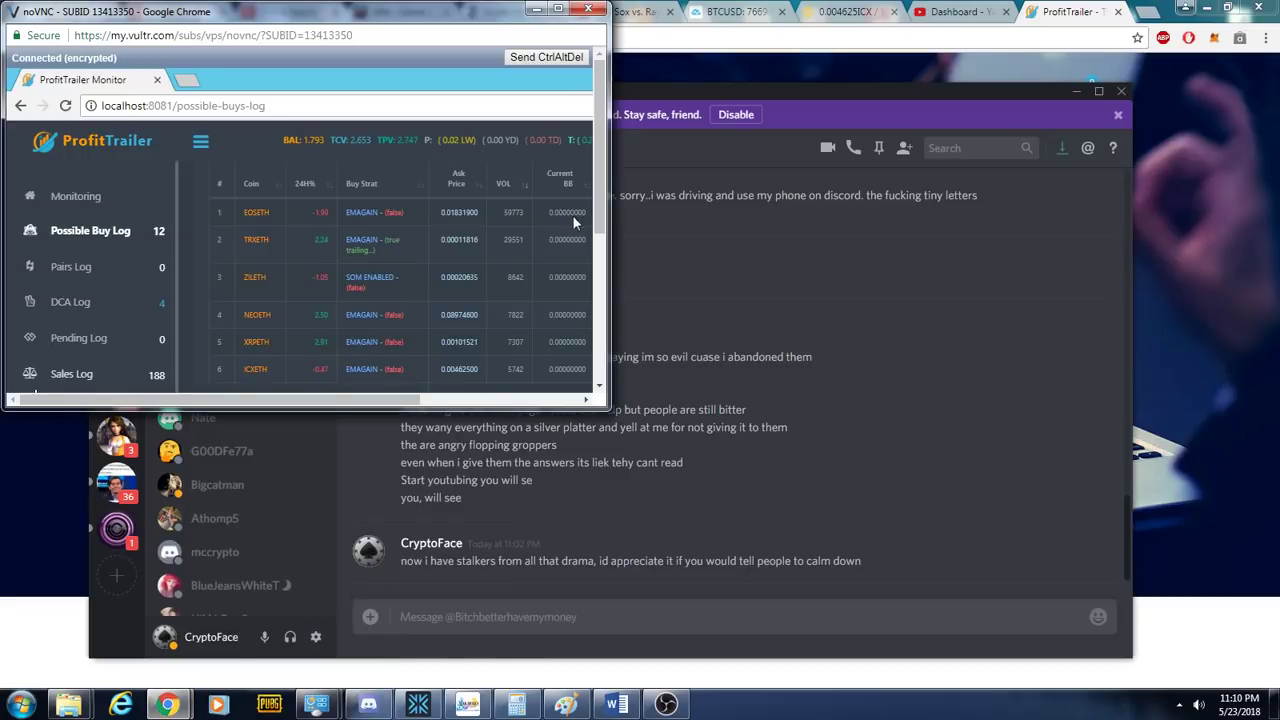
{"action": "left_click", "coordinate": [80, 308]}
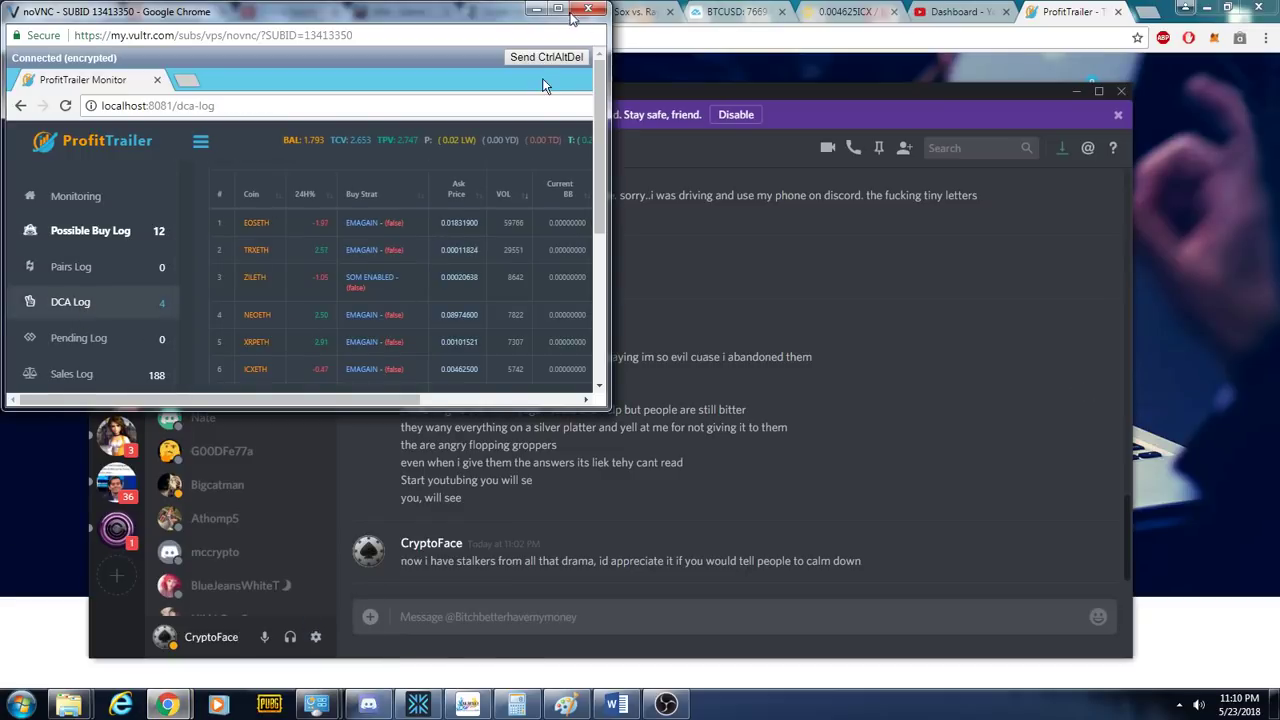
{"action": "double_click", "coordinate": [548, 14]}
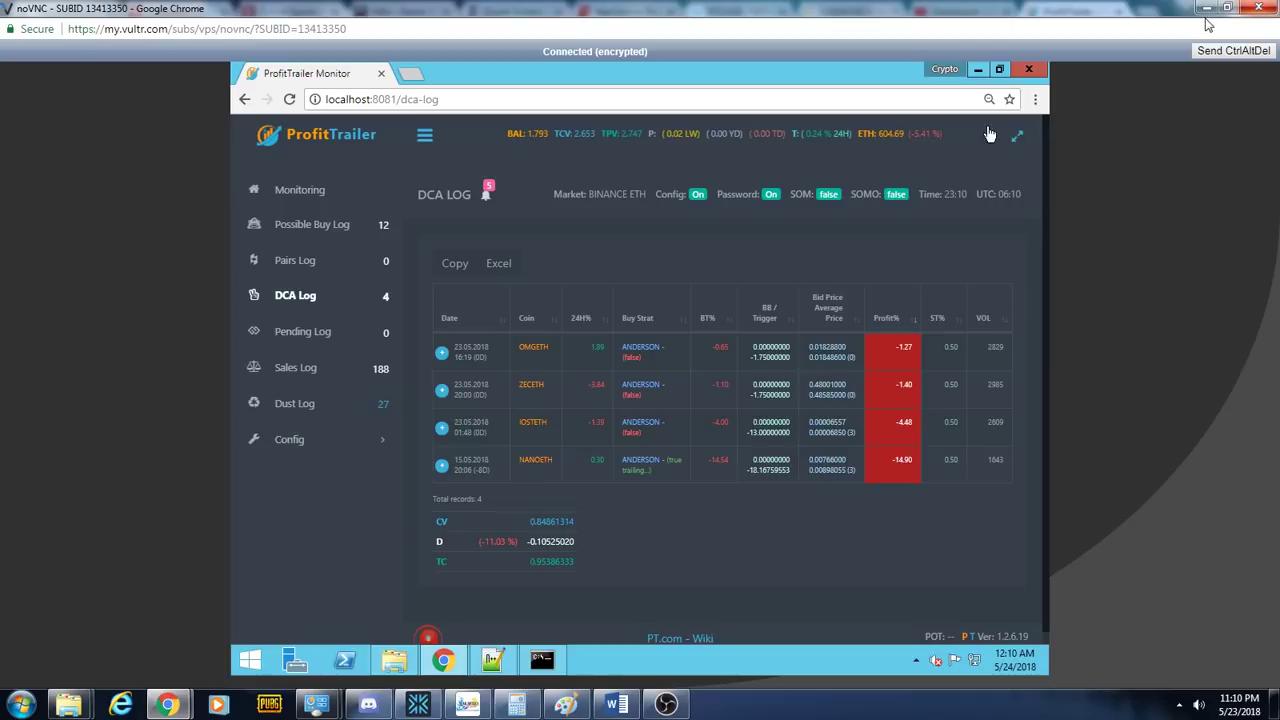
{"action": "left_click", "coordinate": [1206, 12]}
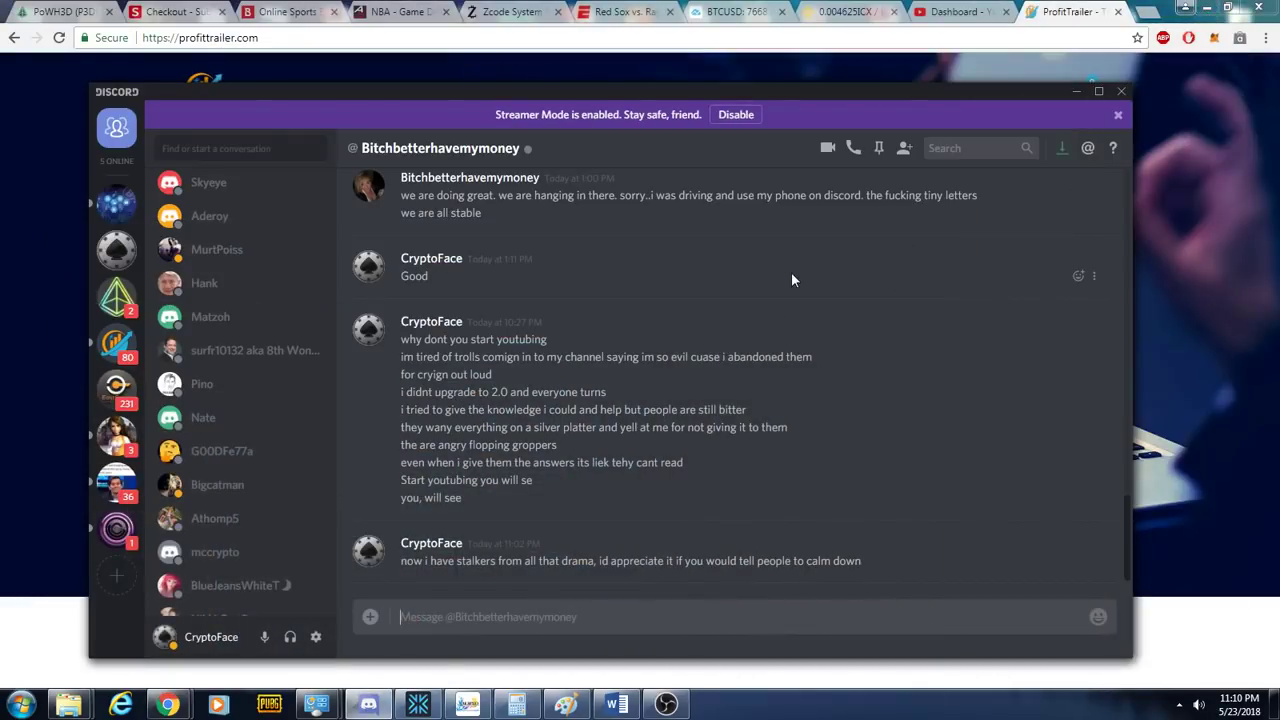
{"action": "left_click", "coordinate": [916, 40]}
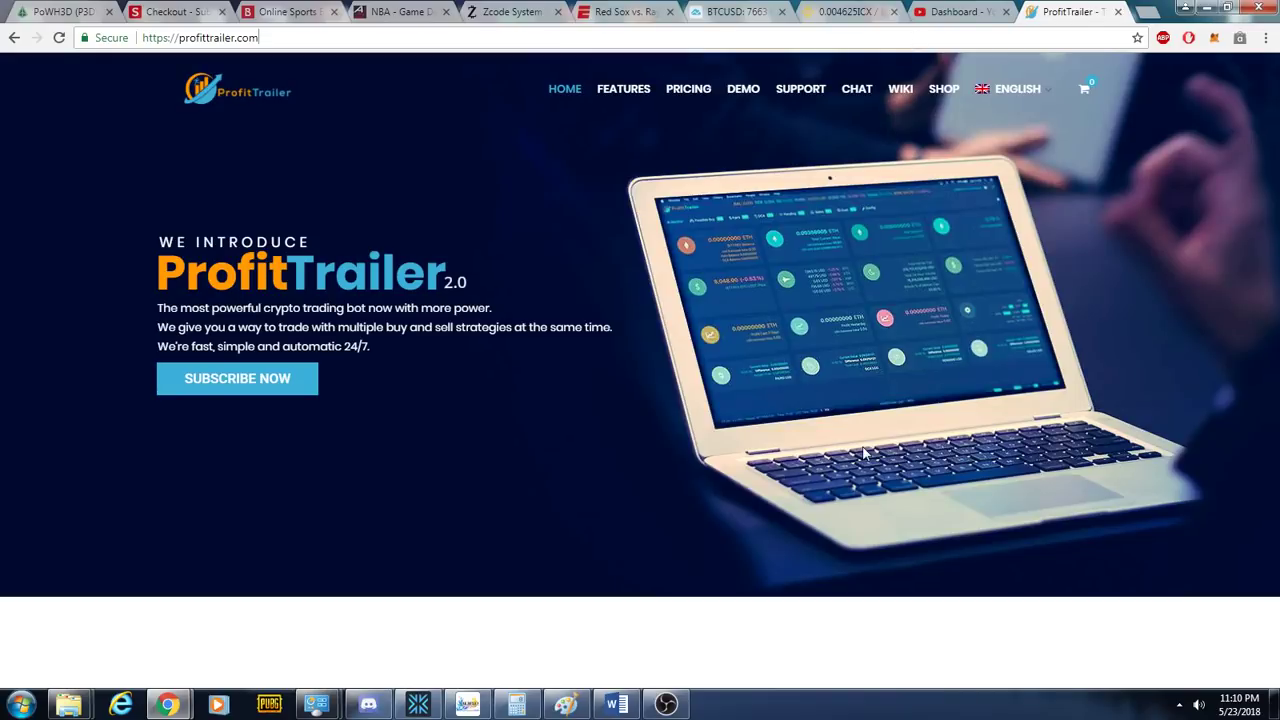
- Open the remote bot's Pairs config file and read it down to the sell-only-mode settings
{"action": "mouse_move", "coordinate": [168, 705]}
{"action": "left_click", "coordinate": [271, 630]}
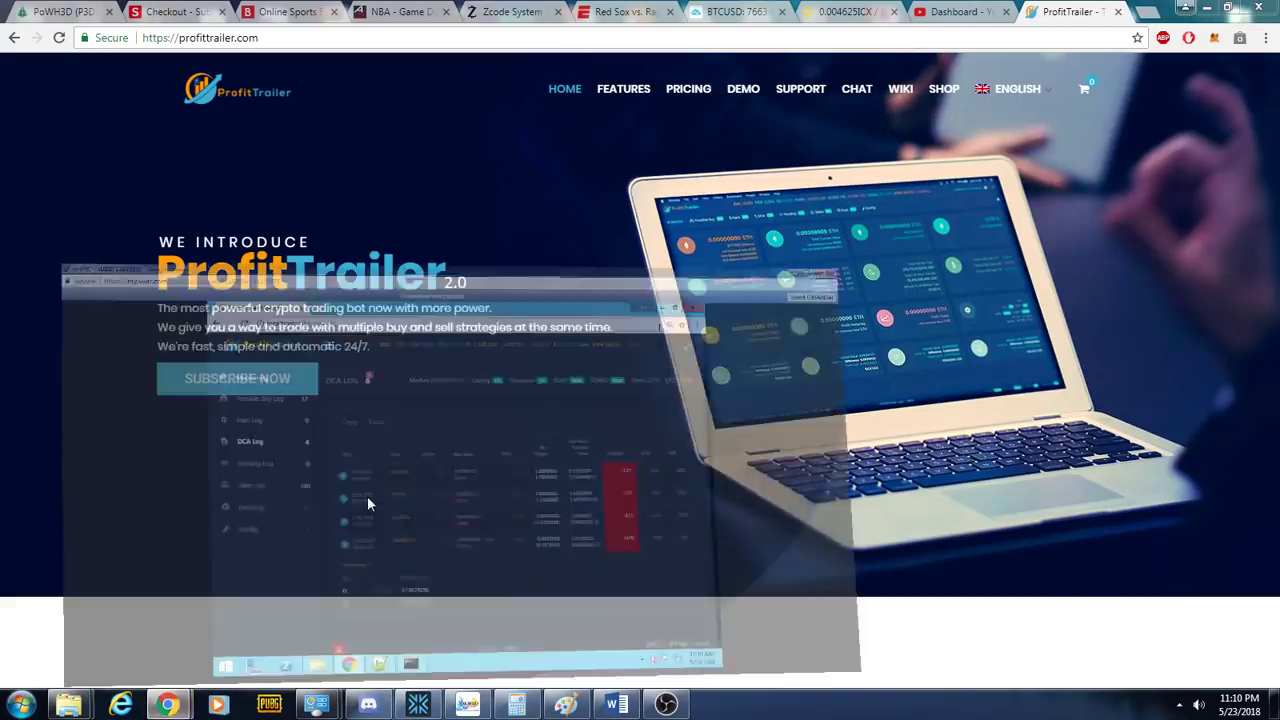
{"action": "left_click", "coordinate": [306, 440]}
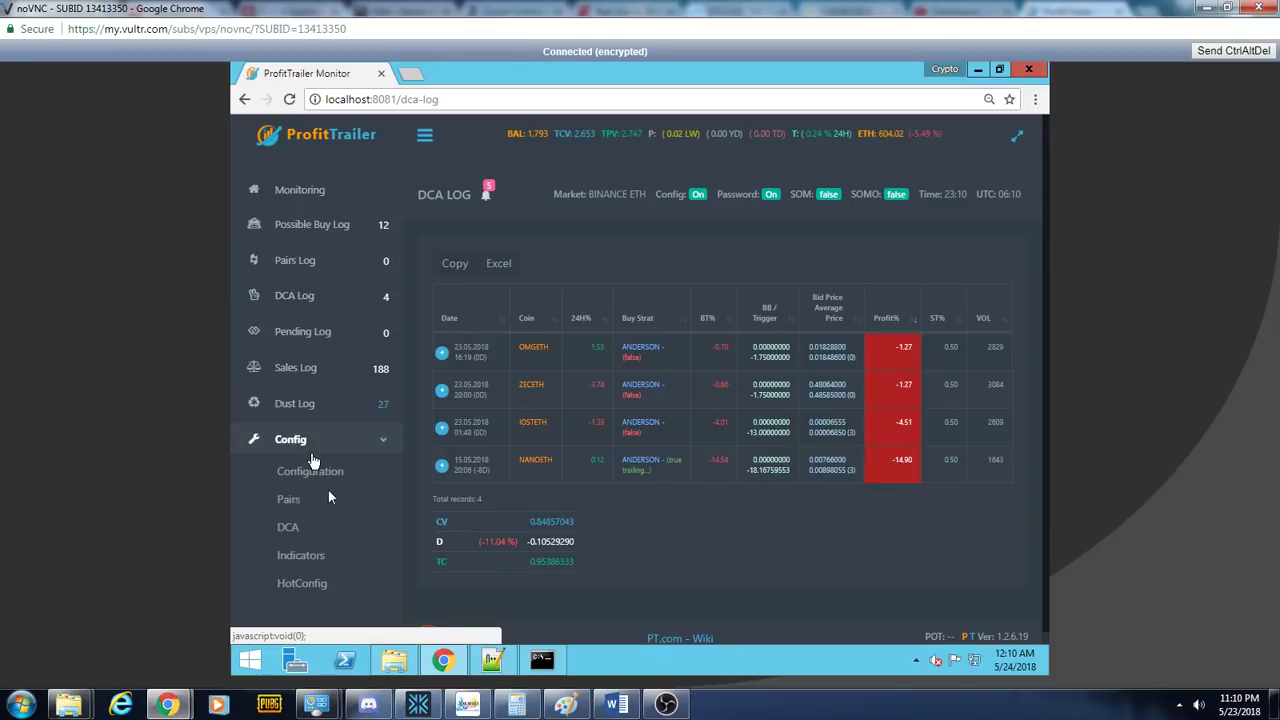
{"action": "left_click", "coordinate": [330, 500]}
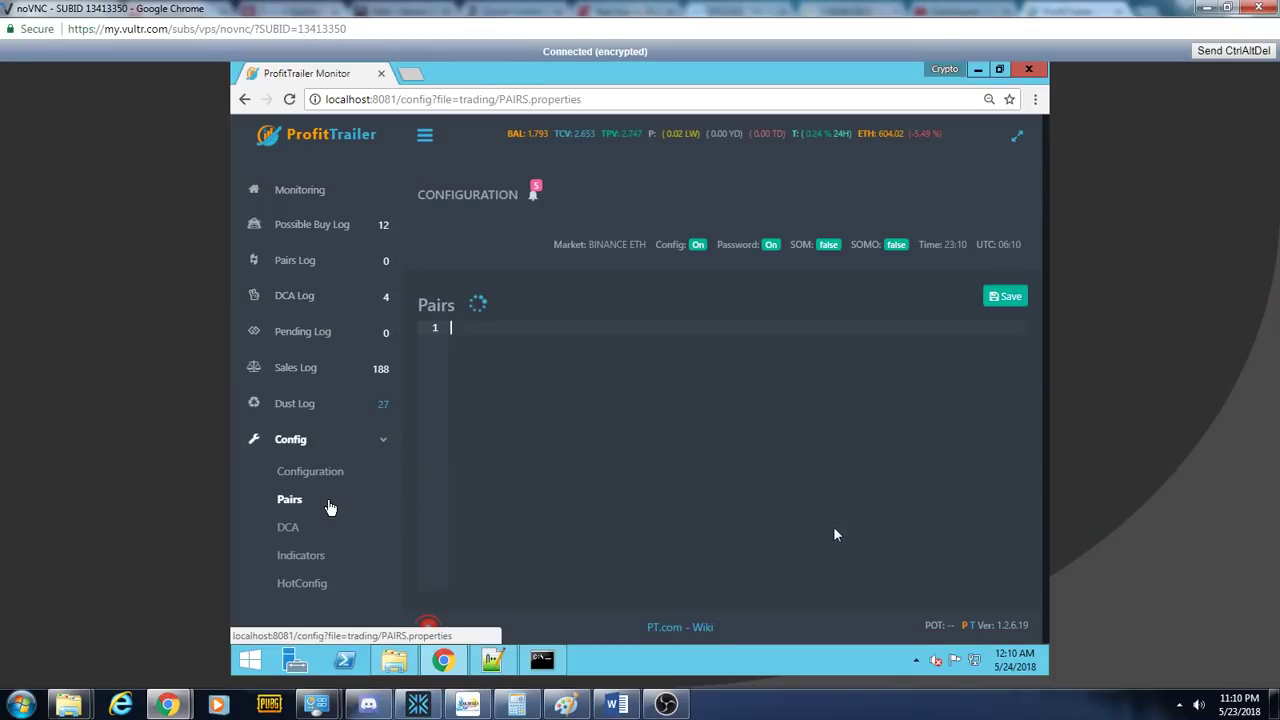
{"action": "scroll", "coordinate": [835, 530], "scroll_direction": "down", "scroll_amount": 1}
{"action": "scroll", "coordinate": [835, 530], "scroll_direction": "down", "scroll_amount": 2}
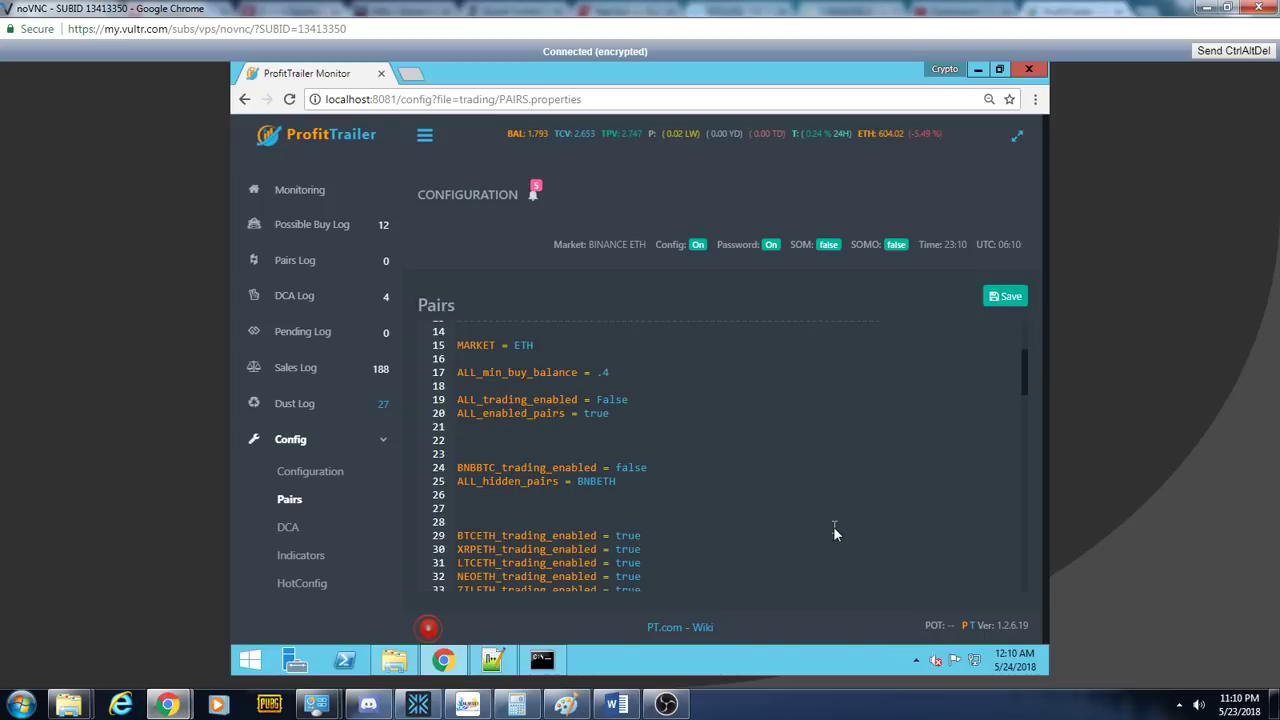
{"action": "scroll", "coordinate": [833, 533], "scroll_direction": "down", "scroll_amount": 1}
{"action": "scroll", "coordinate": [833, 533], "scroll_direction": "down", "scroll_amount": 5}
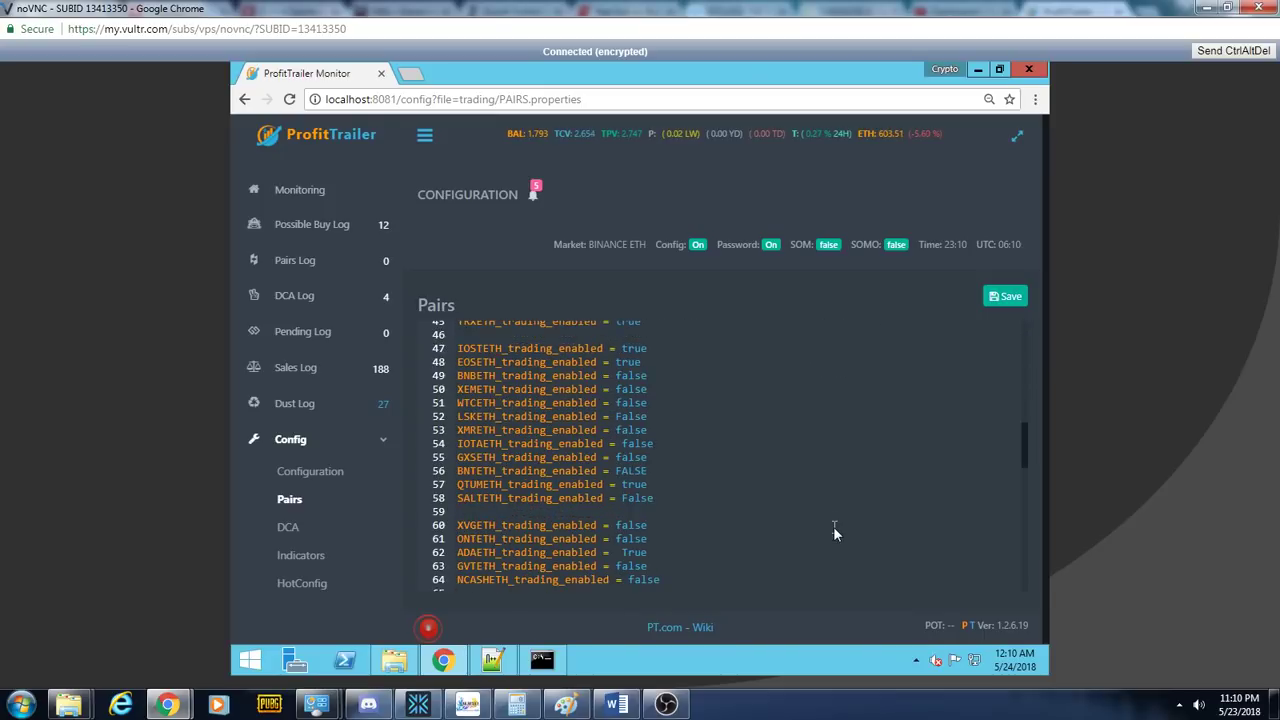
{"action": "scroll", "coordinate": [835, 532], "scroll_direction": "down", "scroll_amount": 1}
{"action": "scroll", "coordinate": [833, 526], "scroll_direction": "up", "scroll_amount": 1}
{"action": "scroll", "coordinate": [833, 526], "scroll_direction": "down", "scroll_amount": 1}
{"action": "scroll", "coordinate": [833, 526], "scroll_direction": "down", "scroll_amount": 1}
{"action": "scroll", "coordinate": [833, 526], "scroll_direction": "down", "scroll_amount": 1}
{"action": "scroll", "coordinate": [833, 526], "scroll_direction": "up", "scroll_amount": 1}
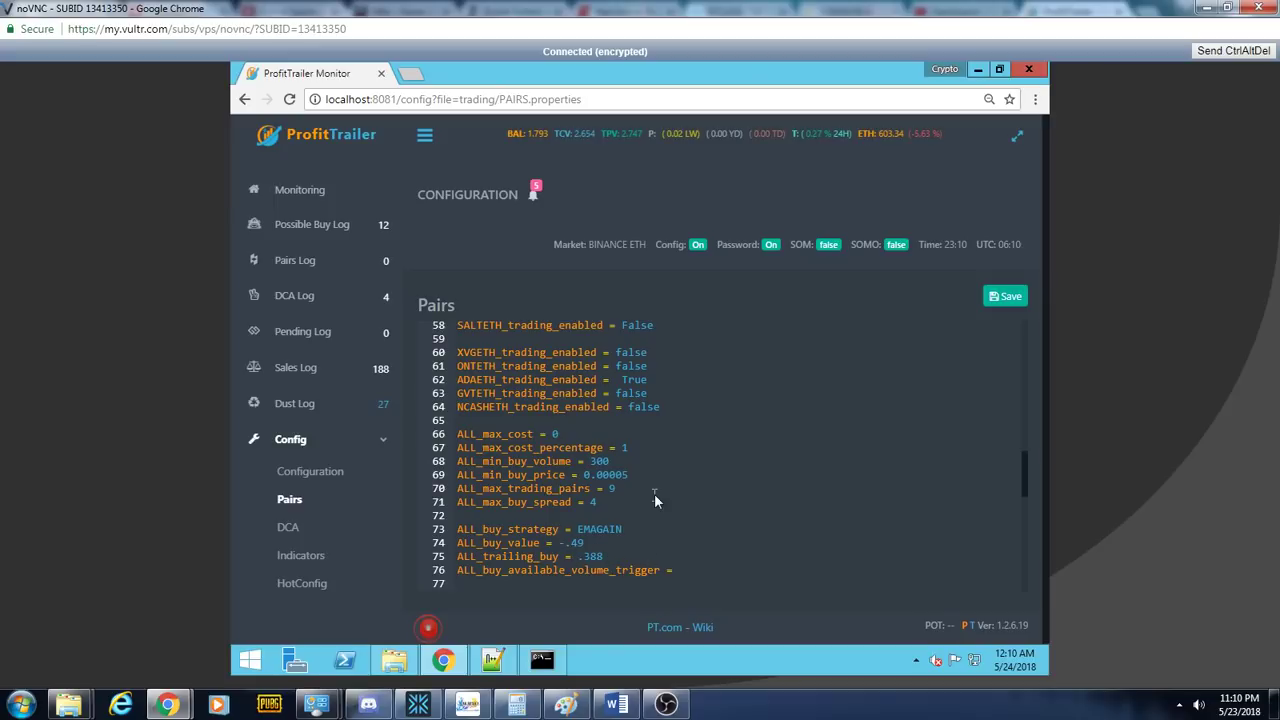
{"action": "scroll", "coordinate": [655, 500], "scroll_direction": "down", "scroll_amount": 1}
{"action": "scroll", "coordinate": [655, 500], "scroll_direction": "down", "scroll_amount": 1}
{"action": "scroll", "coordinate": [655, 500], "scroll_direction": "down", "scroll_amount": 1}
{"action": "scroll", "coordinate": [655, 500], "scroll_direction": "down", "scroll_amount": 2}
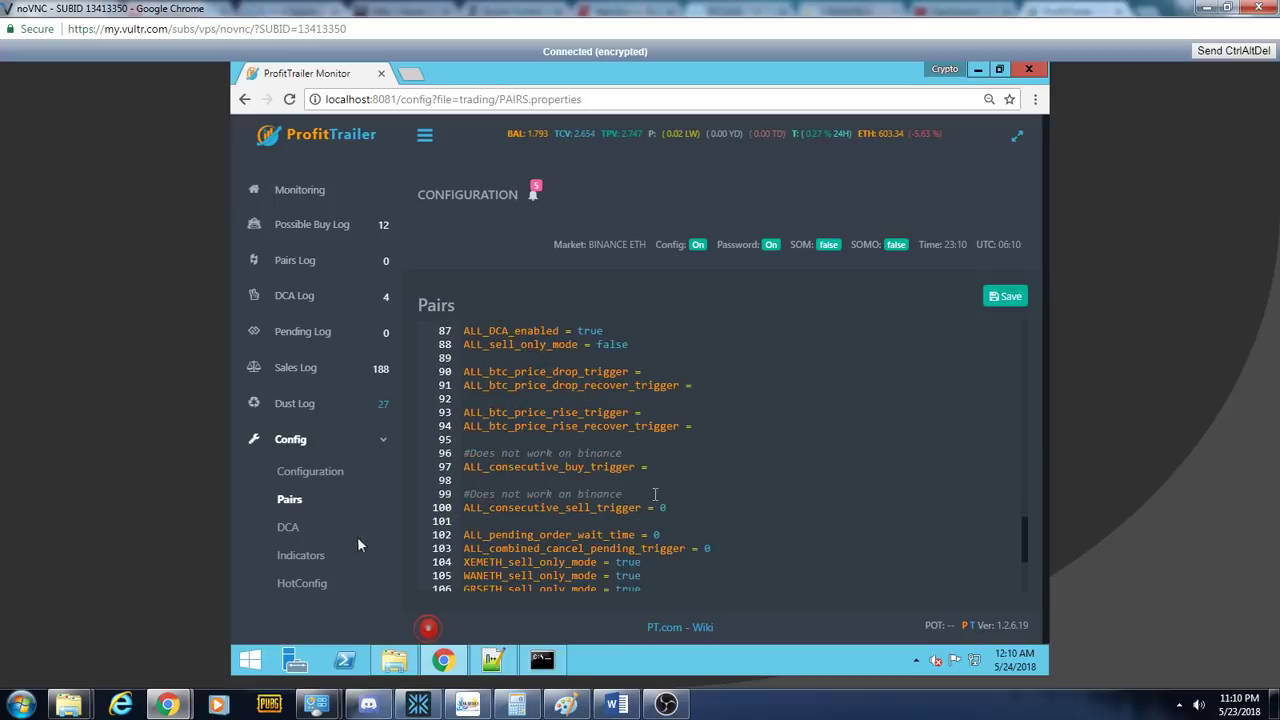
{"action": "left_click", "coordinate": [287, 532]}
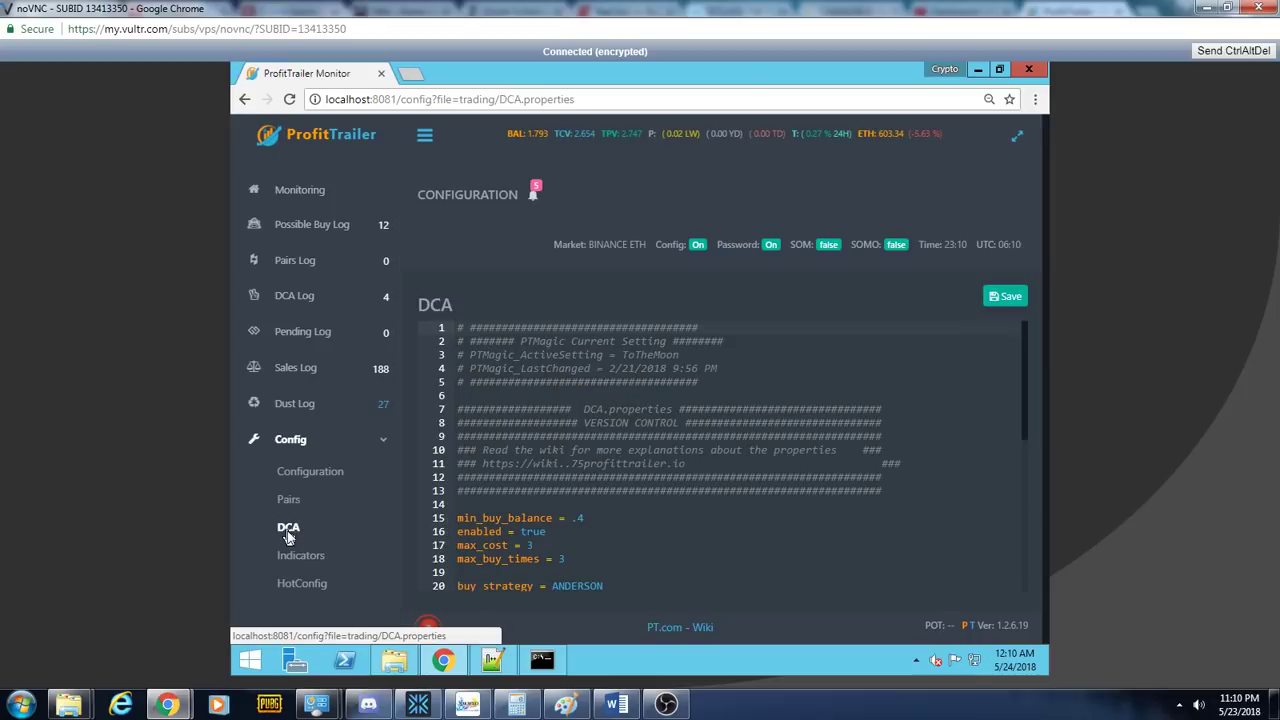
{"action": "scroll", "coordinate": [591, 566], "scroll_direction": "down", "scroll_amount": 1}
{"action": "scroll", "coordinate": [591, 566], "scroll_direction": "down", "scroll_amount": 1}
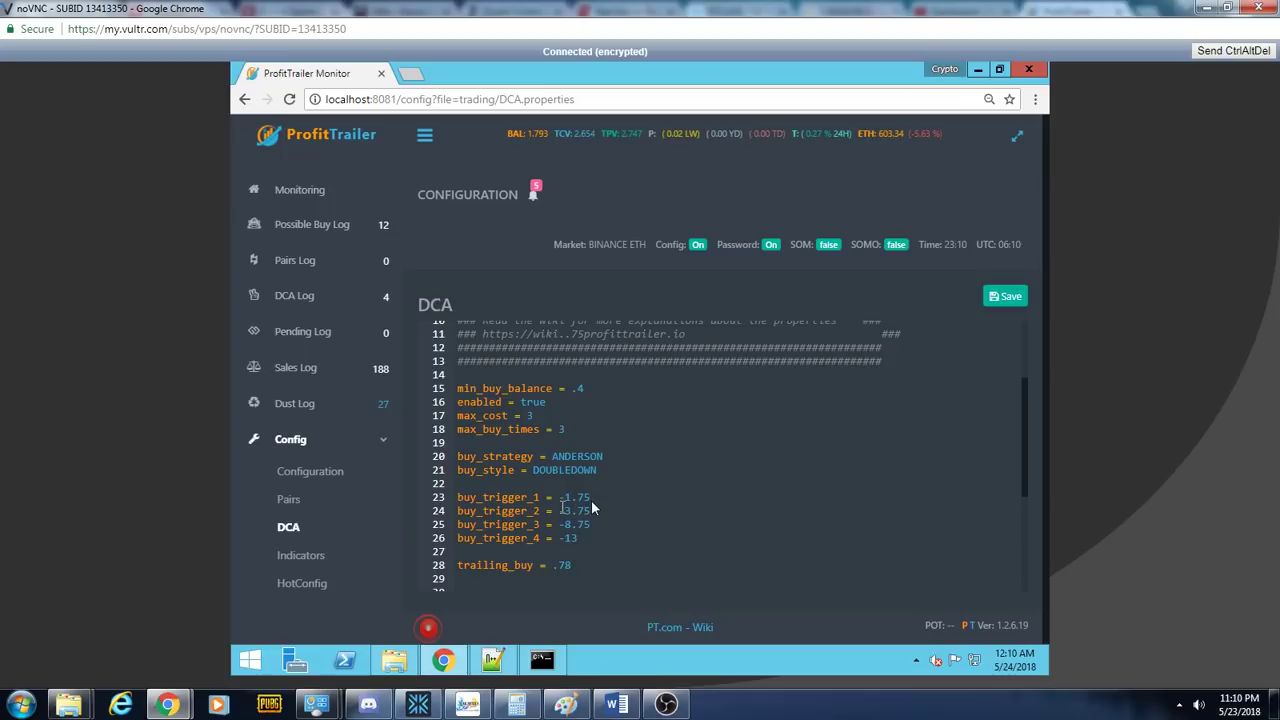
{"action": "scroll", "coordinate": [634, 505], "scroll_direction": "down", "scroll_amount": 1}
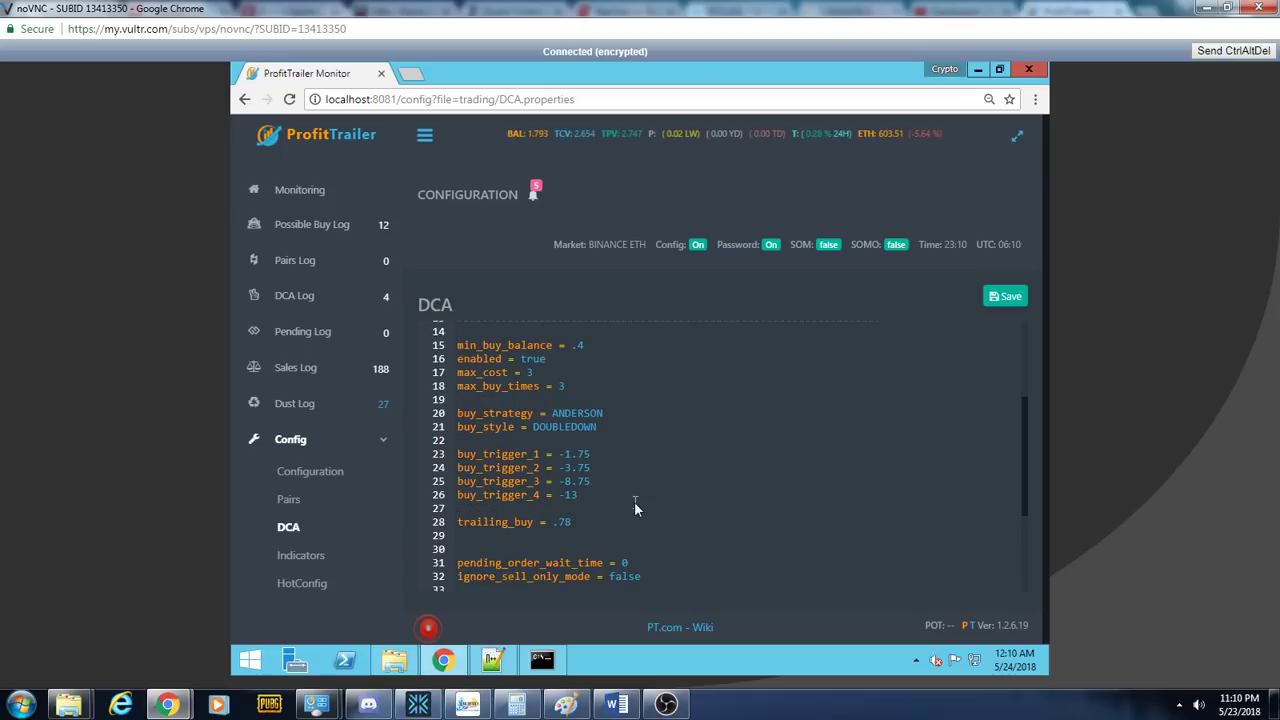
{"action": "scroll", "coordinate": [634, 505], "scroll_direction": "down", "scroll_amount": 1}
{"action": "scroll", "coordinate": [634, 508], "scroll_direction": "down", "scroll_amount": 1}
{"action": "scroll", "coordinate": [634, 508], "scroll_direction": "down", "scroll_amount": 1}
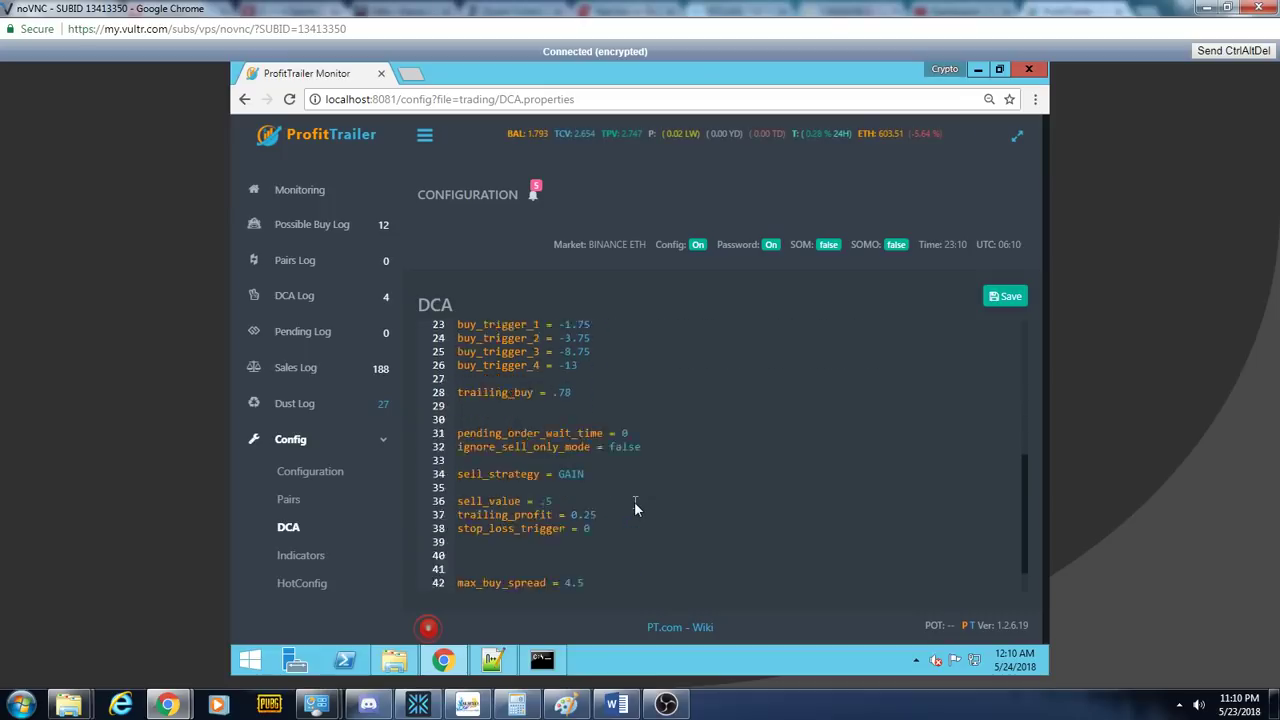
{"action": "scroll", "coordinate": [634, 508], "scroll_direction": "down", "scroll_amount": 1}
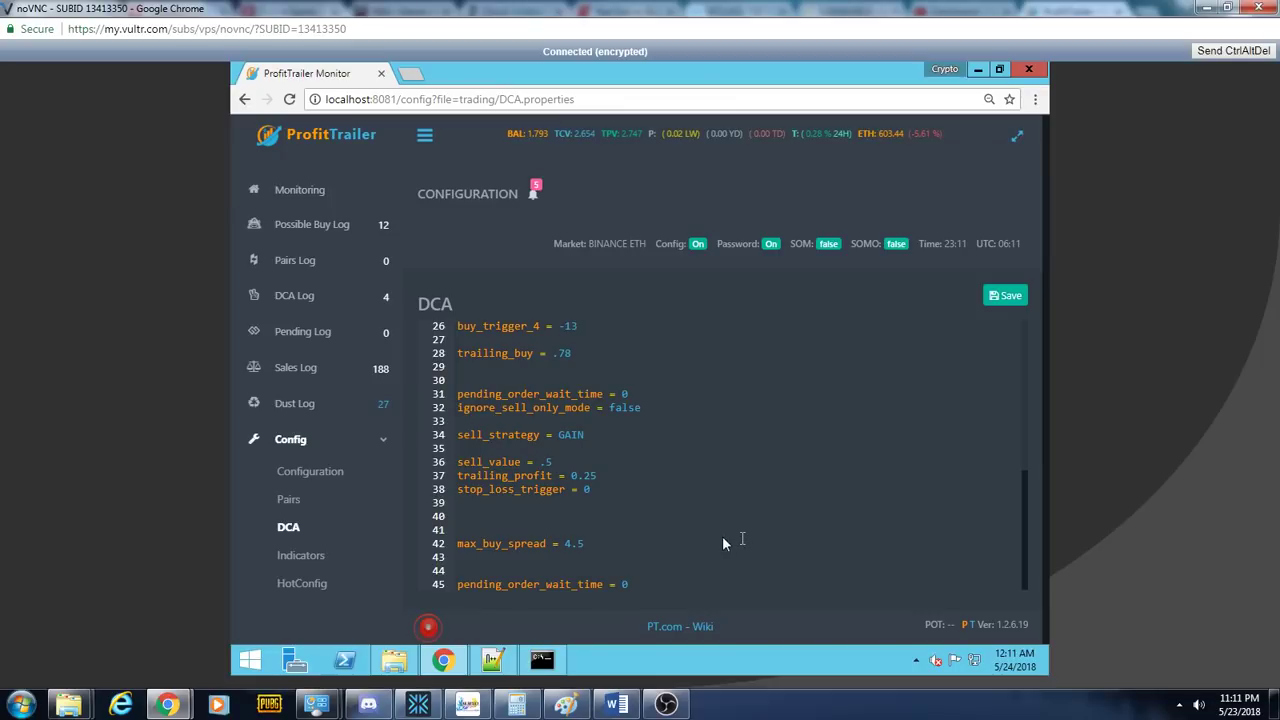
- Open INDICATORS.properties under HotConfig to show the BB, SMA and EMA period settings
{"action": "left_click", "coordinate": [330, 578]}
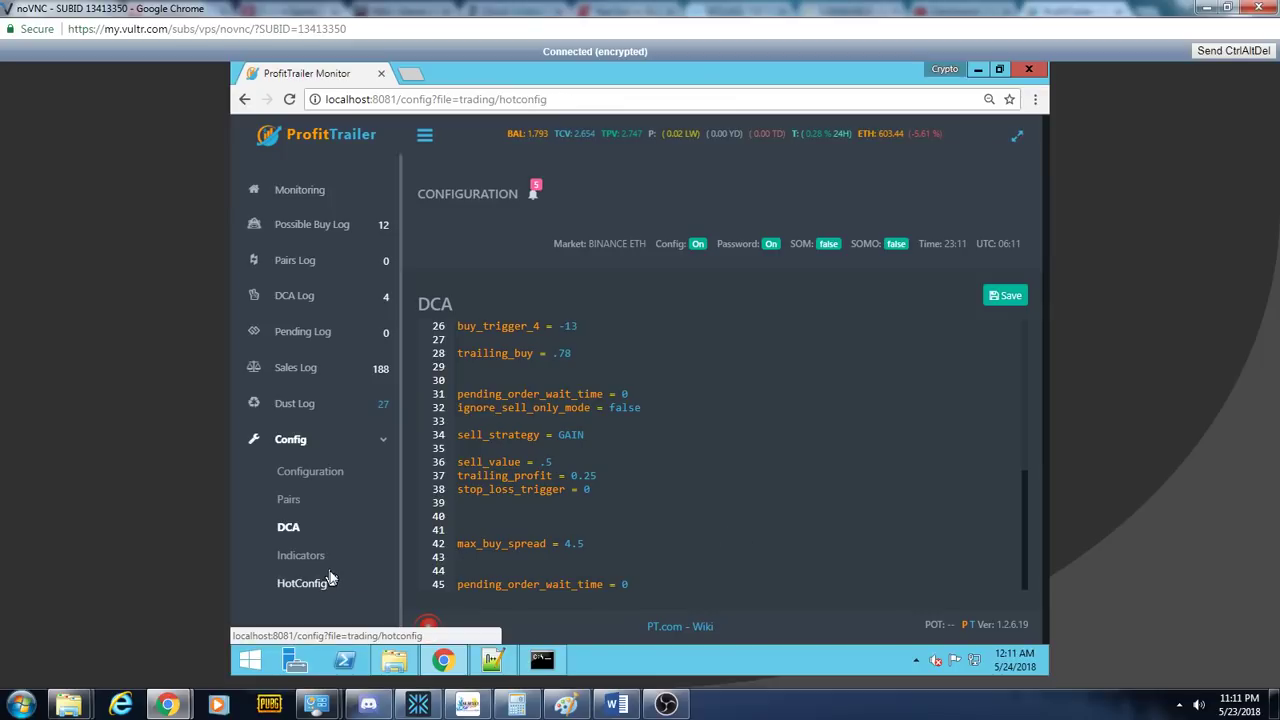
{"action": "left_click", "coordinate": [327, 563]}
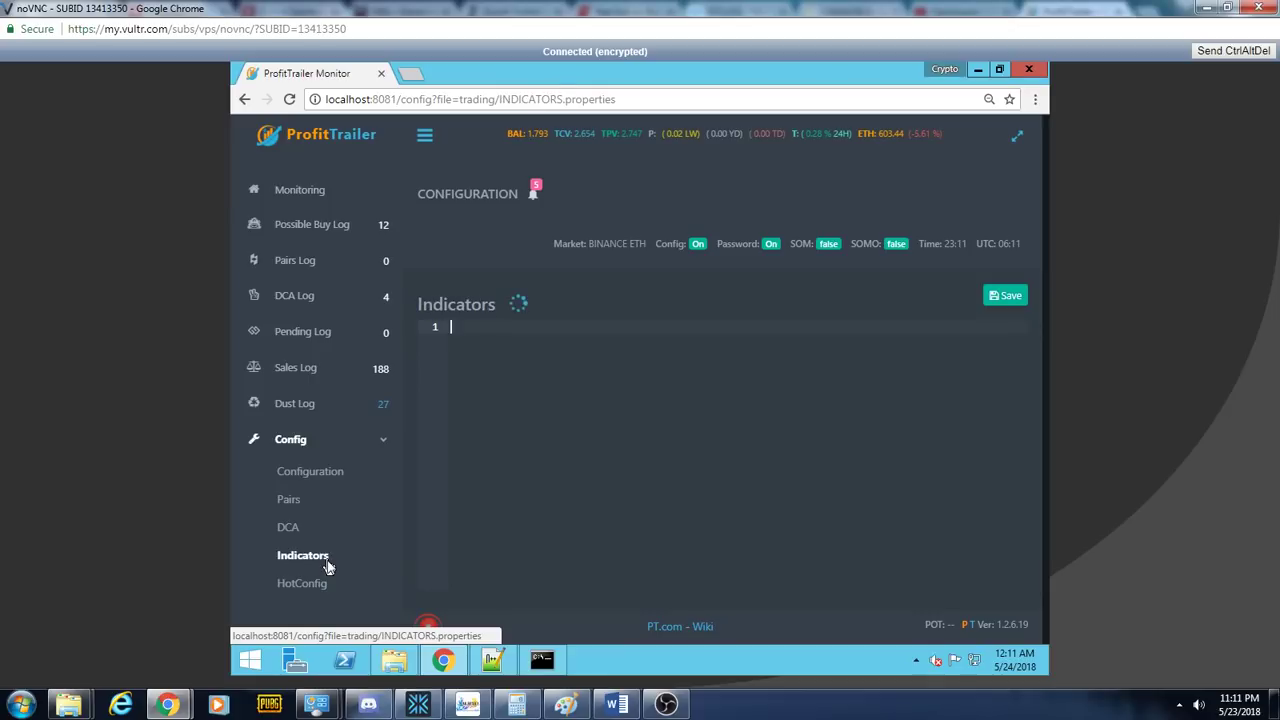
{"action": "scroll", "coordinate": [515, 543], "scroll_direction": "down", "scroll_amount": 2}
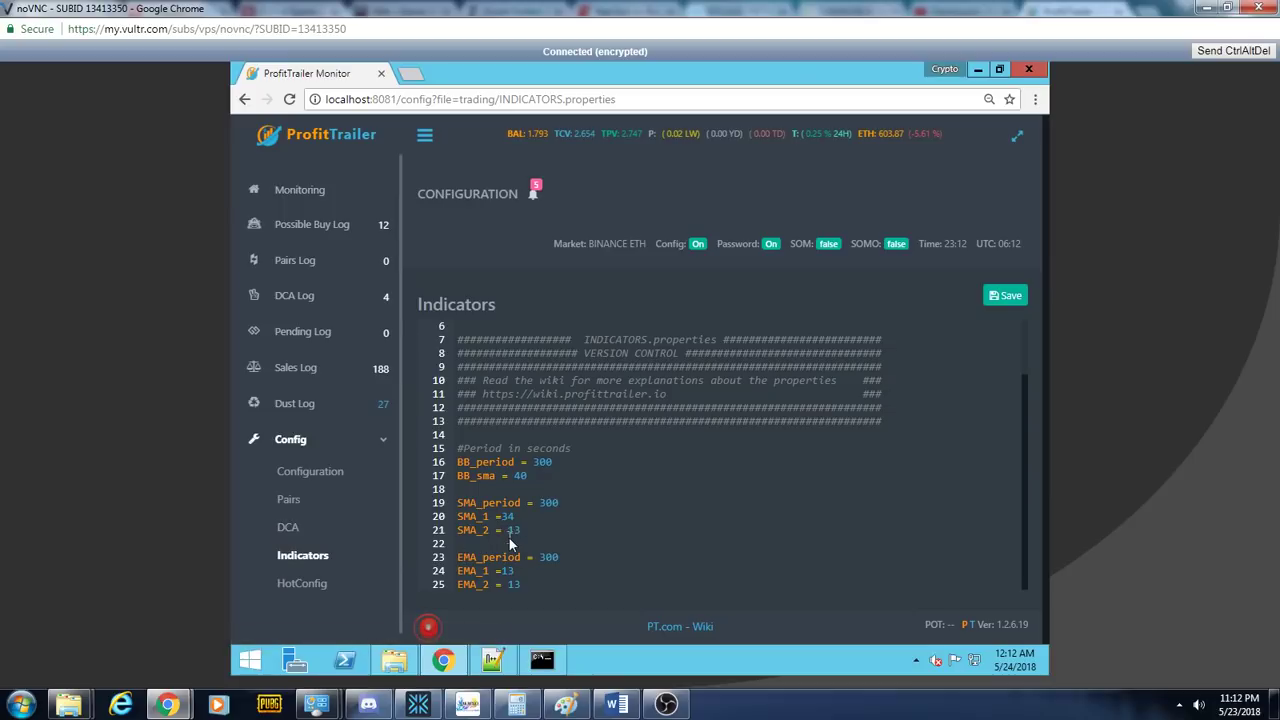
- Reopen the DCA configuration file and scroll through its settings
{"action": "left_click", "coordinate": [288, 527]}
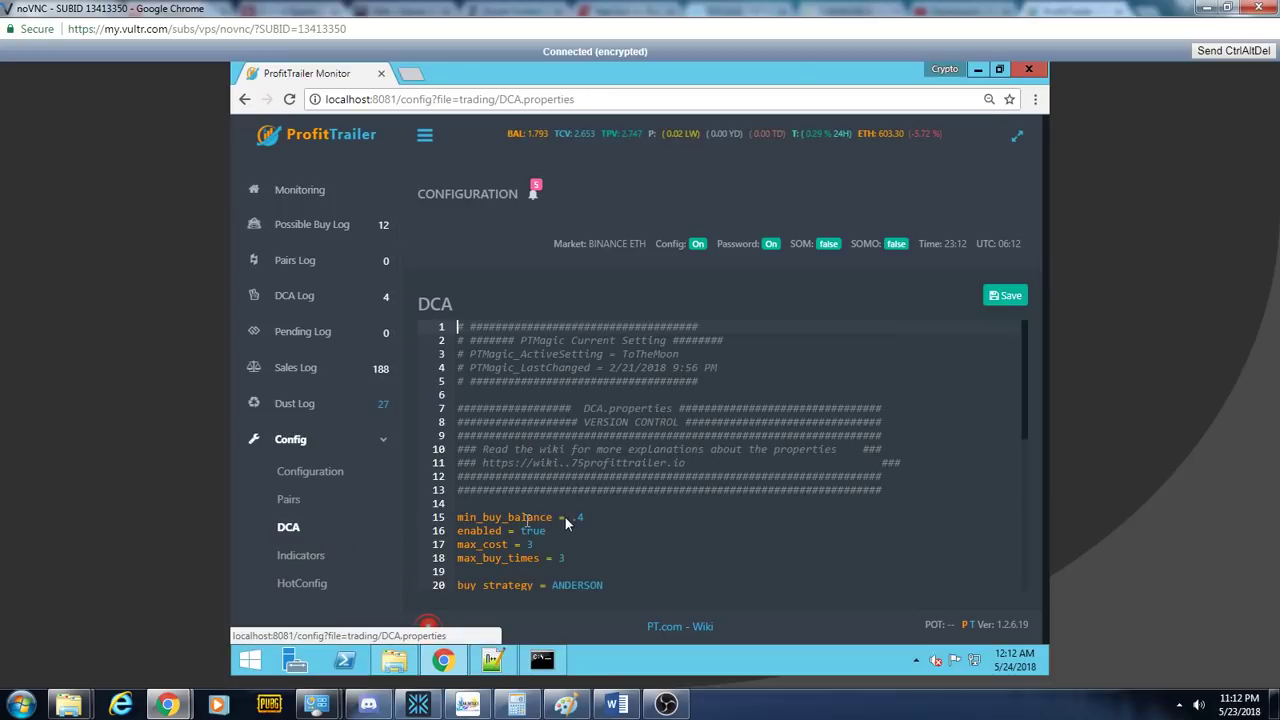
{"action": "scroll", "coordinate": [637, 540], "scroll_direction": "down", "scroll_amount": 1}
{"action": "scroll", "coordinate": [637, 540], "scroll_direction": "down", "scroll_amount": 1}
{"action": "scroll", "coordinate": [637, 540], "scroll_direction": "down", "scroll_amount": 1}
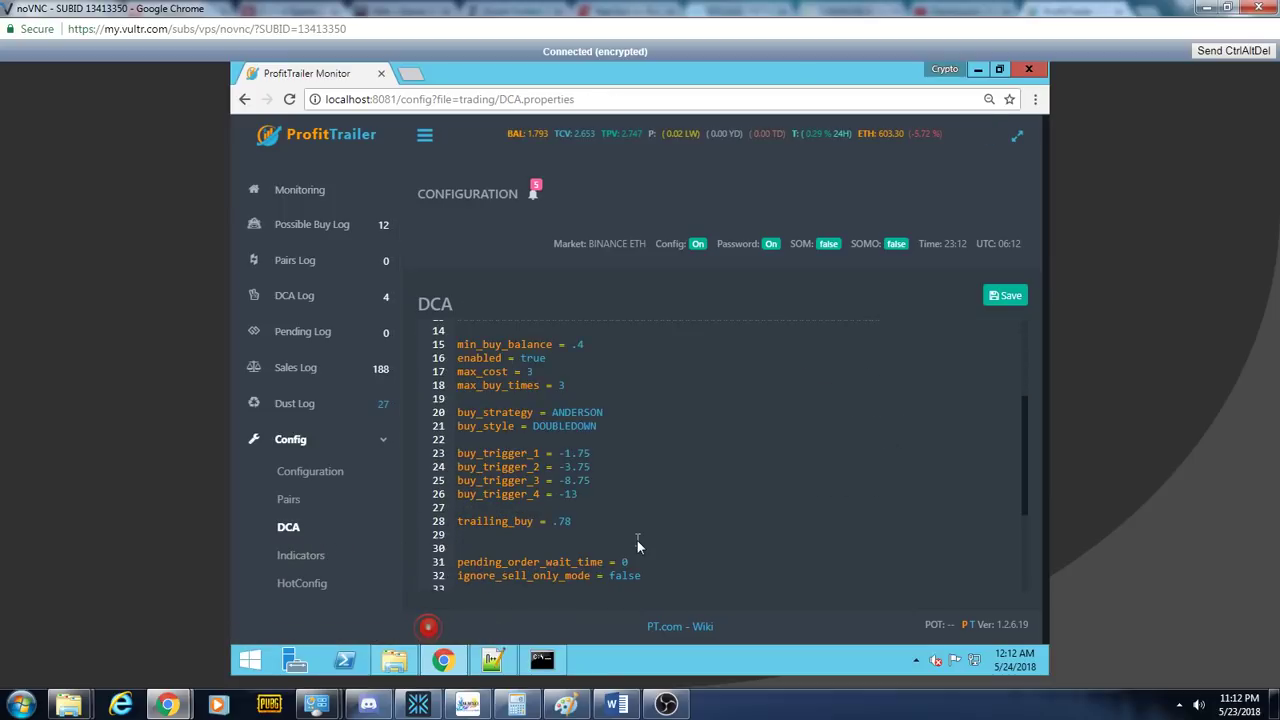
{"action": "scroll", "coordinate": [637, 540], "scroll_direction": "down", "scroll_amount": 1}
{"action": "scroll", "coordinate": [637, 540], "scroll_direction": "down", "scroll_amount": 1}
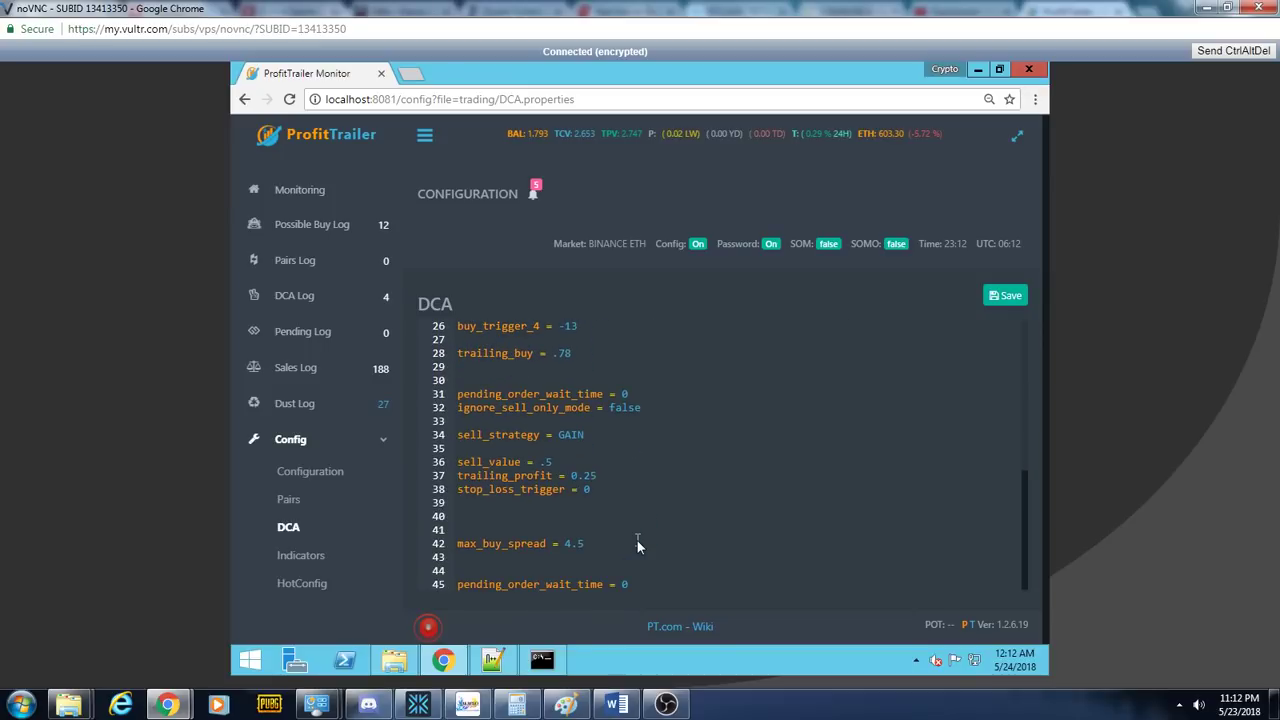
- Review the Pairs file's enabled and disabled ETH pairs, then bring the OBS recorder forward
{"action": "left_click", "coordinate": [308, 503]}
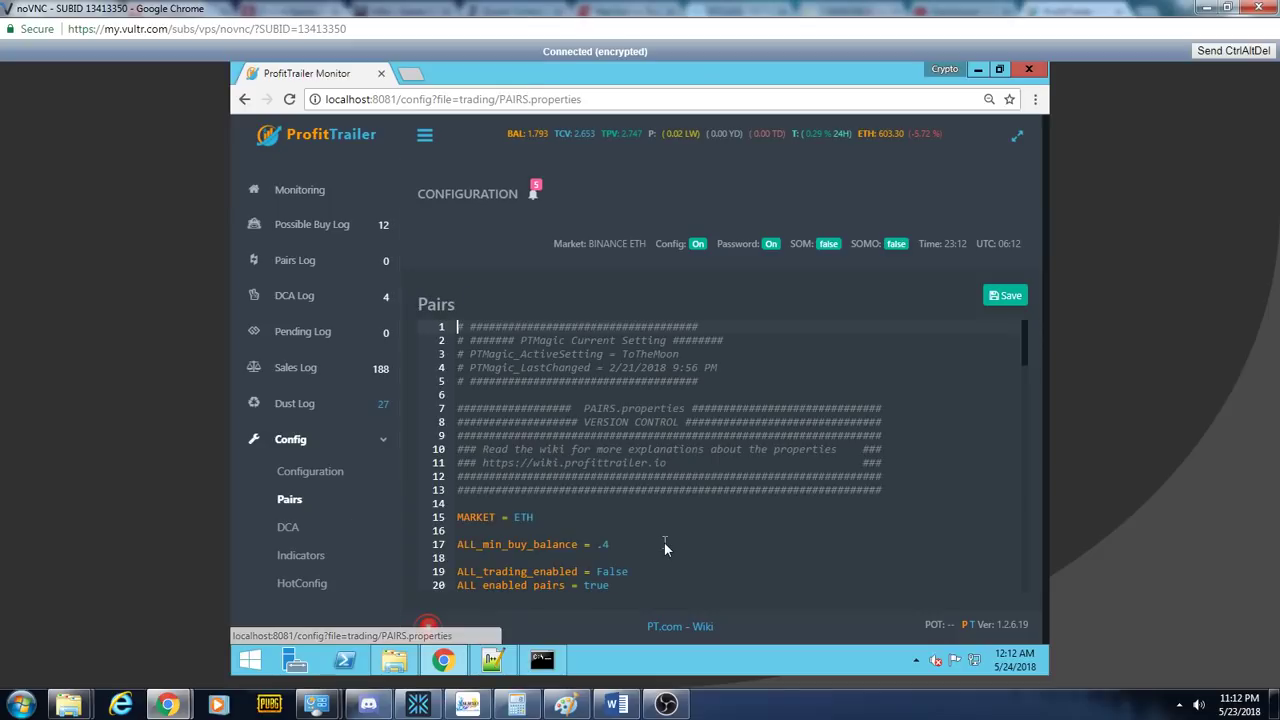
{"action": "scroll", "coordinate": [664, 547], "scroll_direction": "down", "scroll_amount": 2}
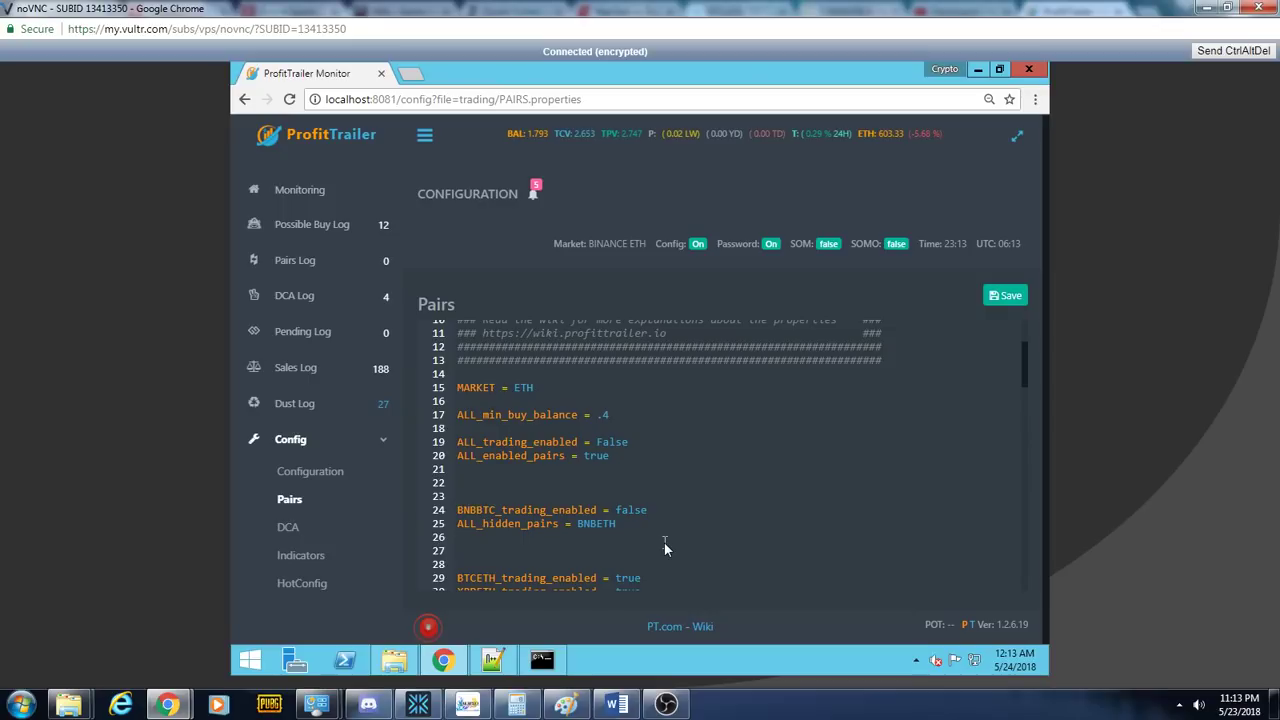
{"action": "scroll", "coordinate": [697, 519], "scroll_direction": "down", "scroll_amount": 1}
{"action": "scroll", "coordinate": [621, 525], "scroll_direction": "down", "scroll_amount": 1}
{"action": "scroll", "coordinate": [589, 545], "scroll_direction": "down", "scroll_amount": 1}
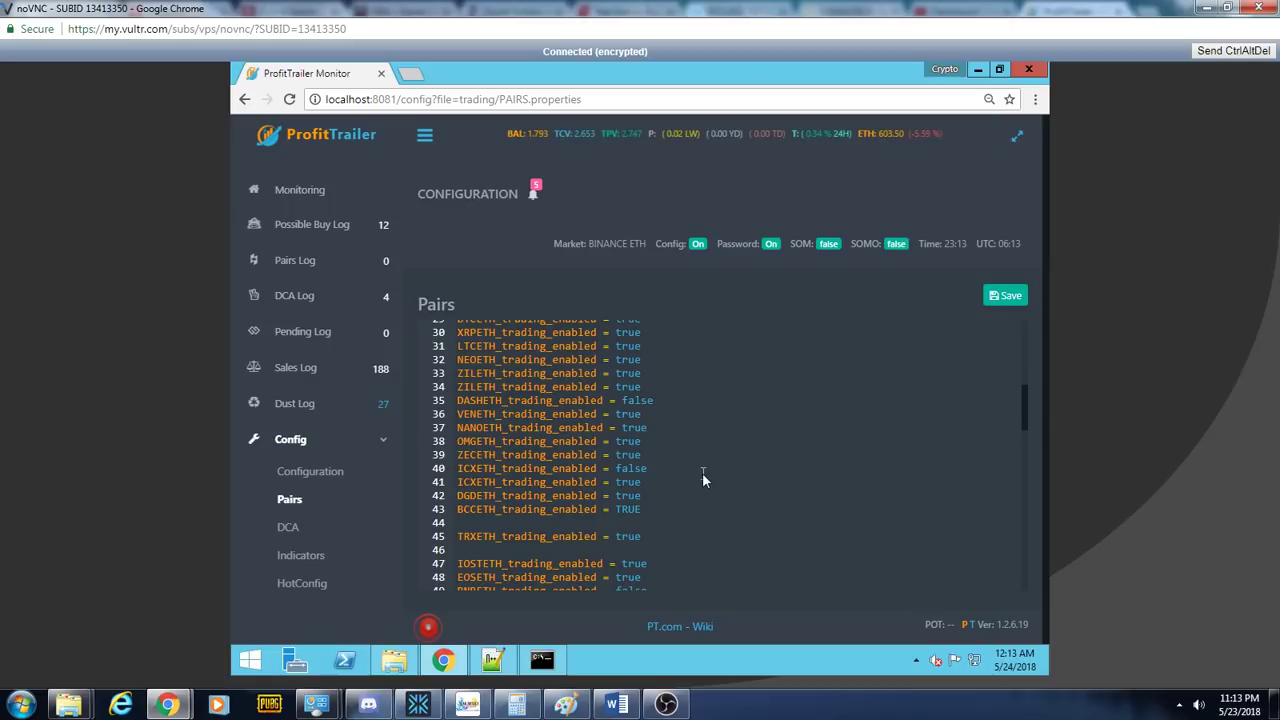
{"action": "scroll", "coordinate": [702, 472], "scroll_direction": "down", "scroll_amount": 3}
{"action": "scroll", "coordinate": [702, 472], "scroll_direction": "down", "scroll_amount": 1}
{"action": "left_click", "coordinate": [665, 704]}
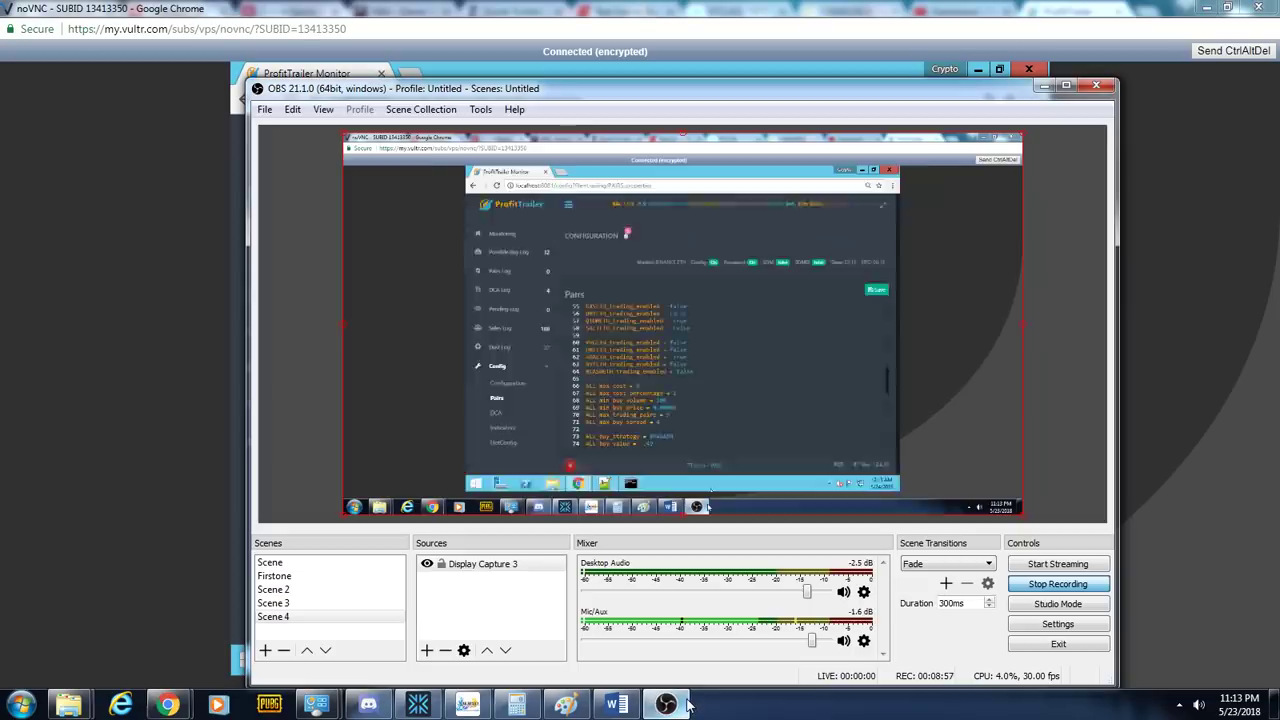